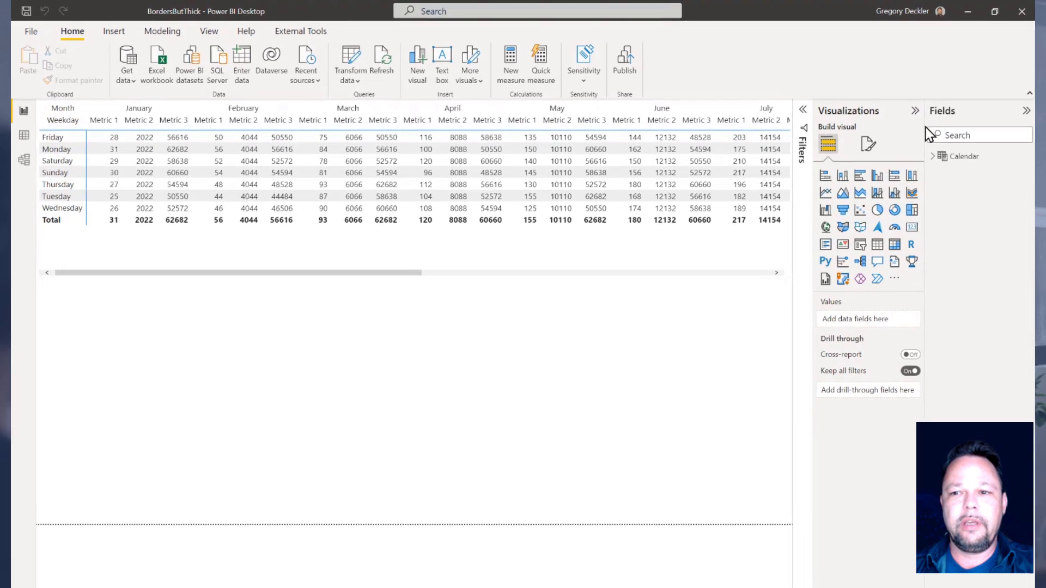
- Review the Calendar table's fields, the formulas of its Weekday, Month and Month Sort columns, and the Month column's sort setting
{"action": "left_click", "coordinate": [946, 166]}
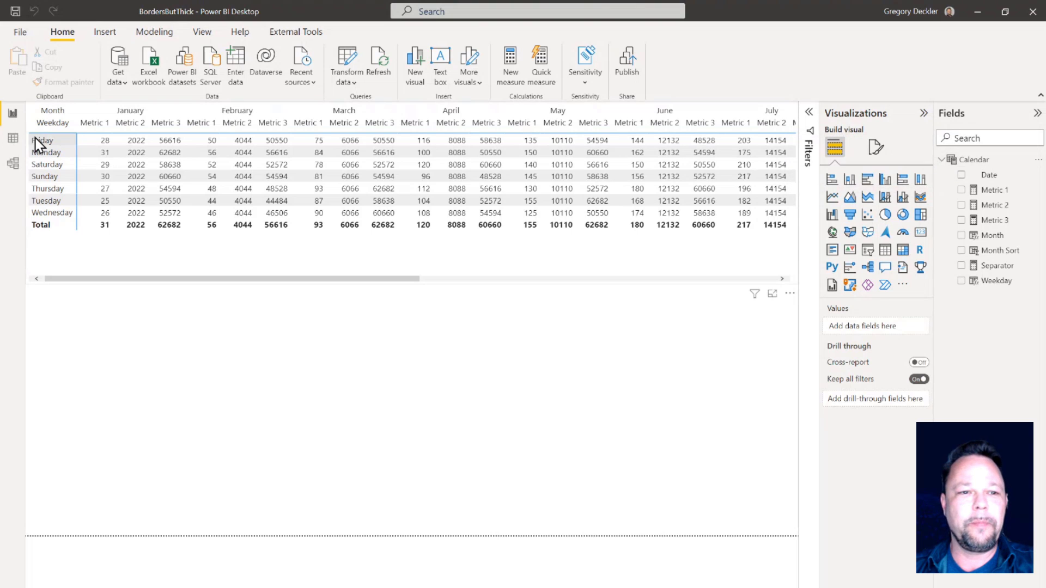
{"action": "left_click", "coordinate": [13, 137]}
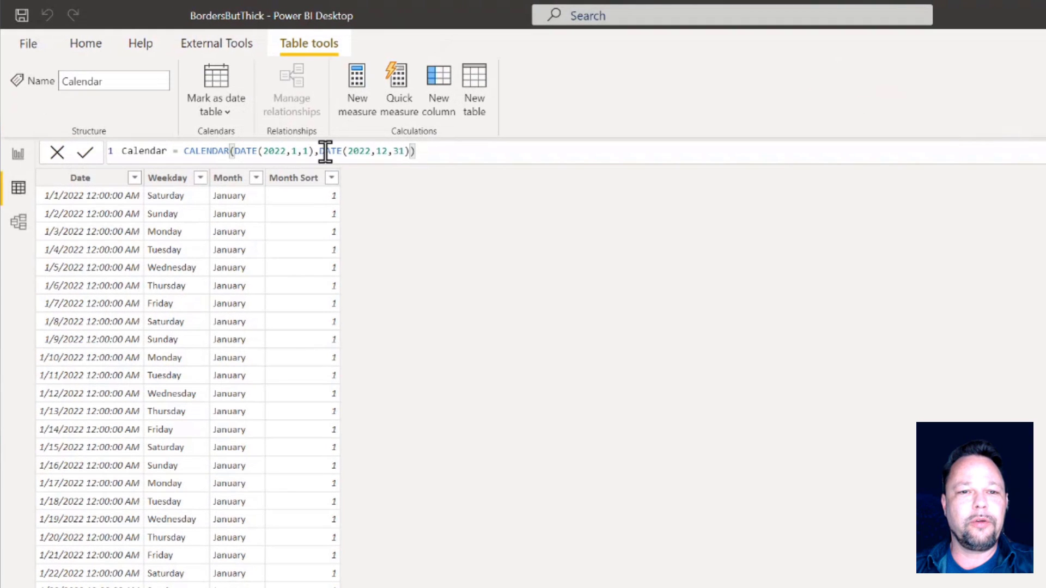
{"action": "left_click", "coordinate": [165, 183]}
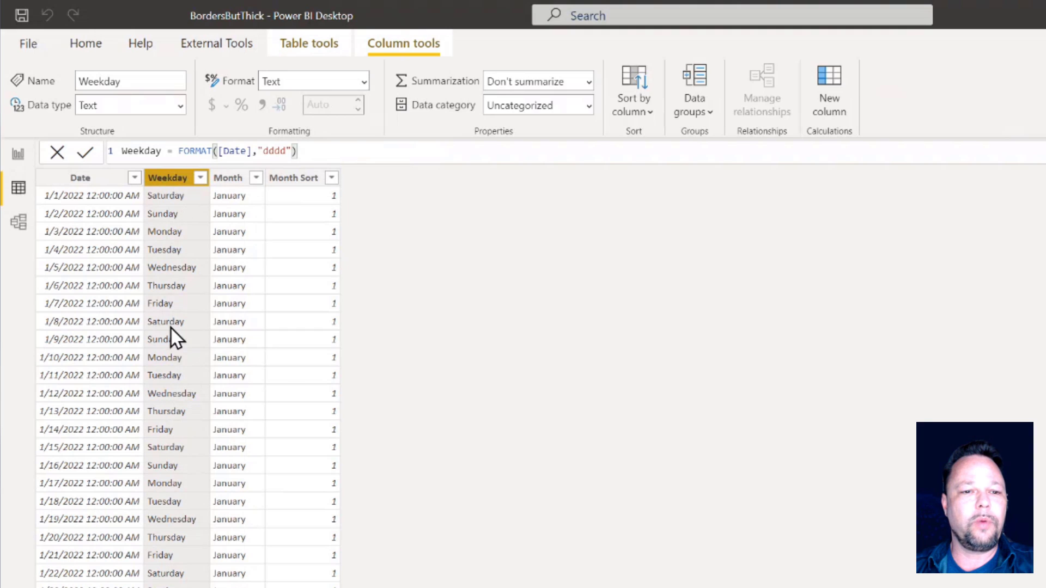
{"action": "left_click", "coordinate": [230, 181]}
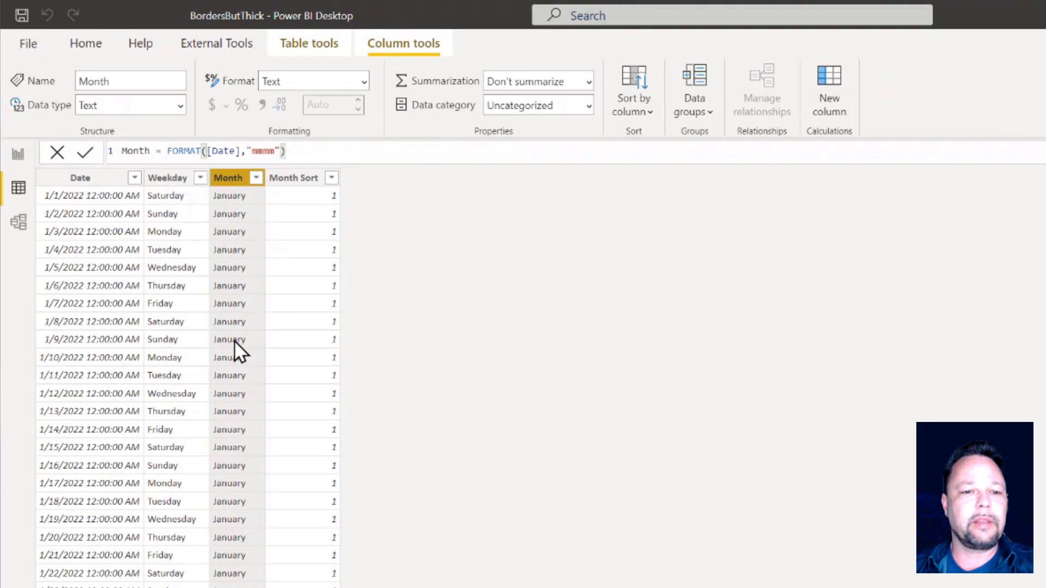
{"action": "left_click", "coordinate": [295, 179]}
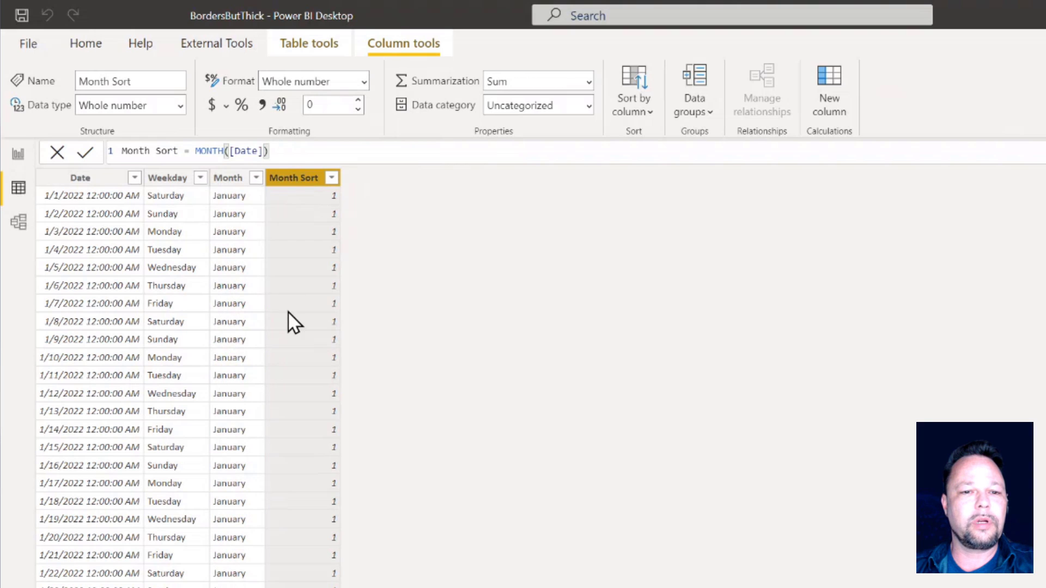
{"action": "left_click", "coordinate": [235, 181]}
{"action": "left_click", "coordinate": [648, 111]}
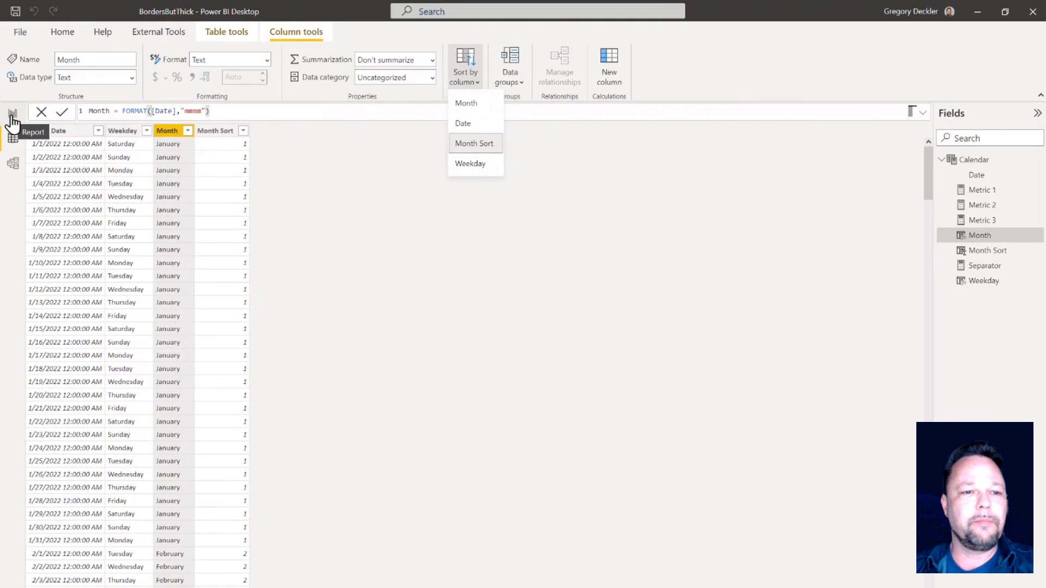
- Return to the report view and select the Page 1 matrix to inspect its fields
{"action": "left_click", "coordinate": [13, 116]}
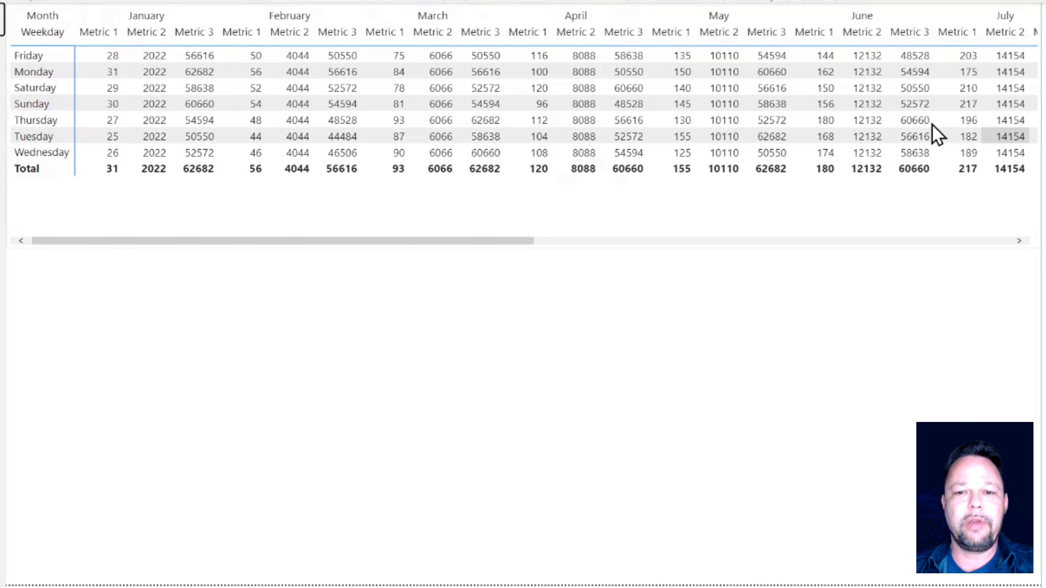
{"action": "left_click", "coordinate": [501, 256]}
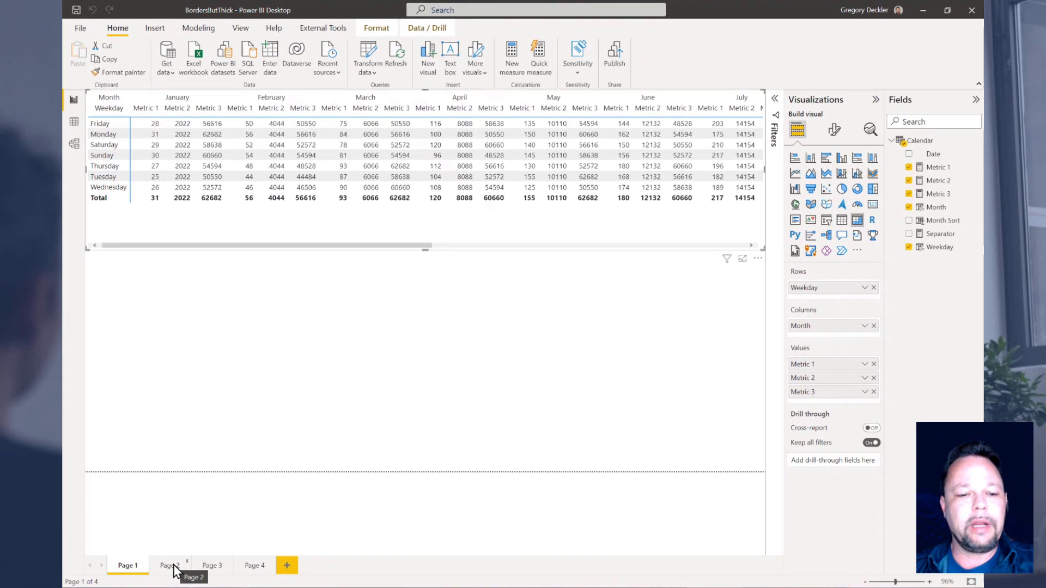
- Go to Page 2 and inspect the grid formatting settings of its matrix
{"action": "left_click", "coordinate": [170, 565]}
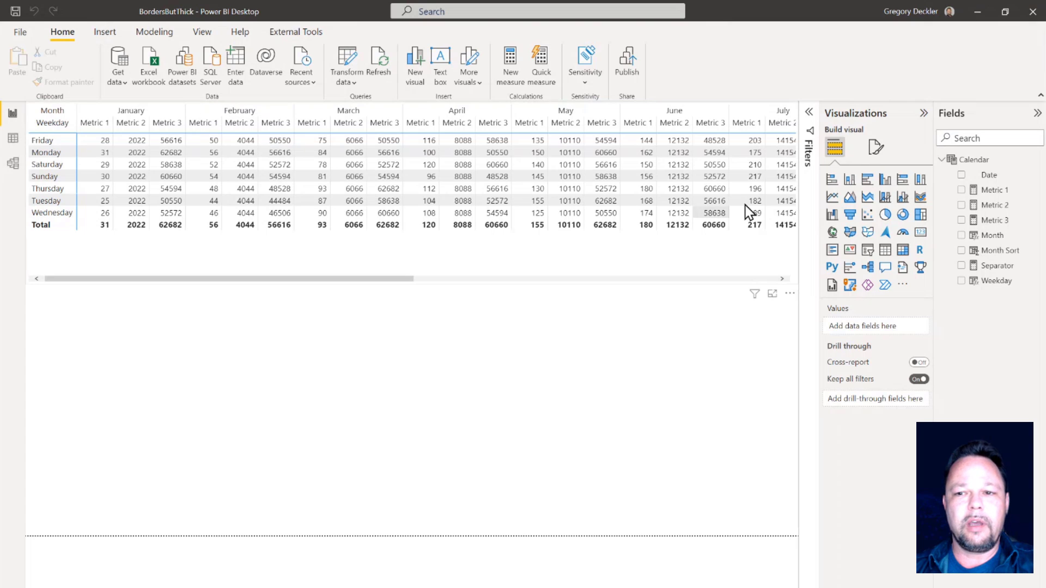
{"action": "left_click", "coordinate": [876, 146]}
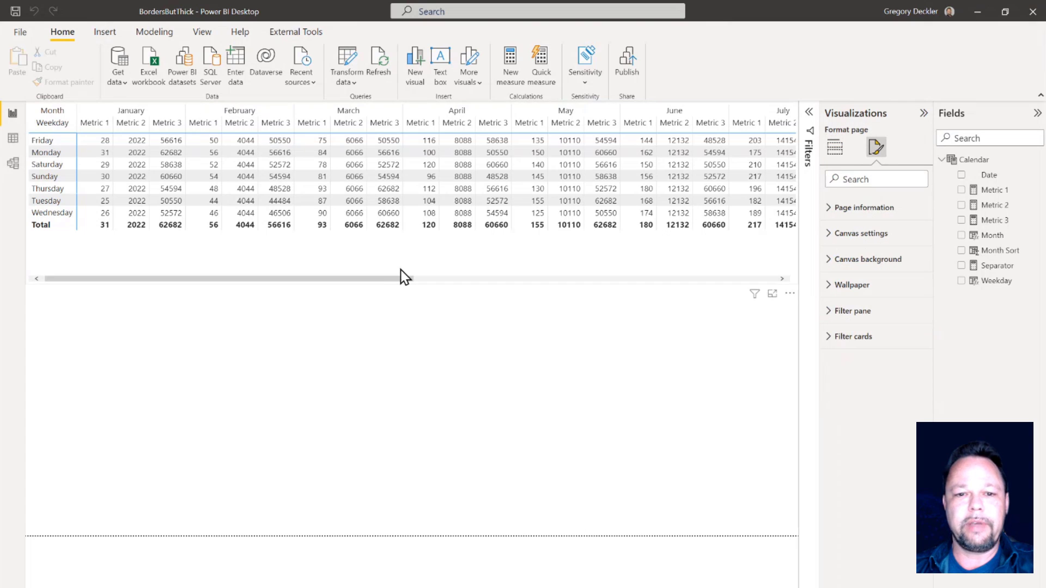
{"action": "left_click", "coordinate": [385, 280]}
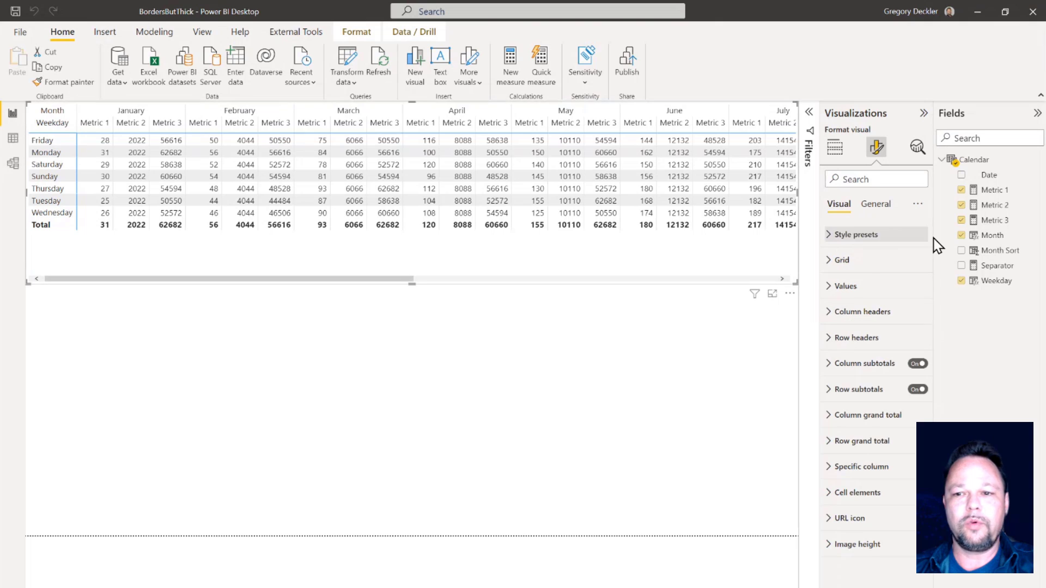
{"action": "left_click", "coordinate": [826, 261]}
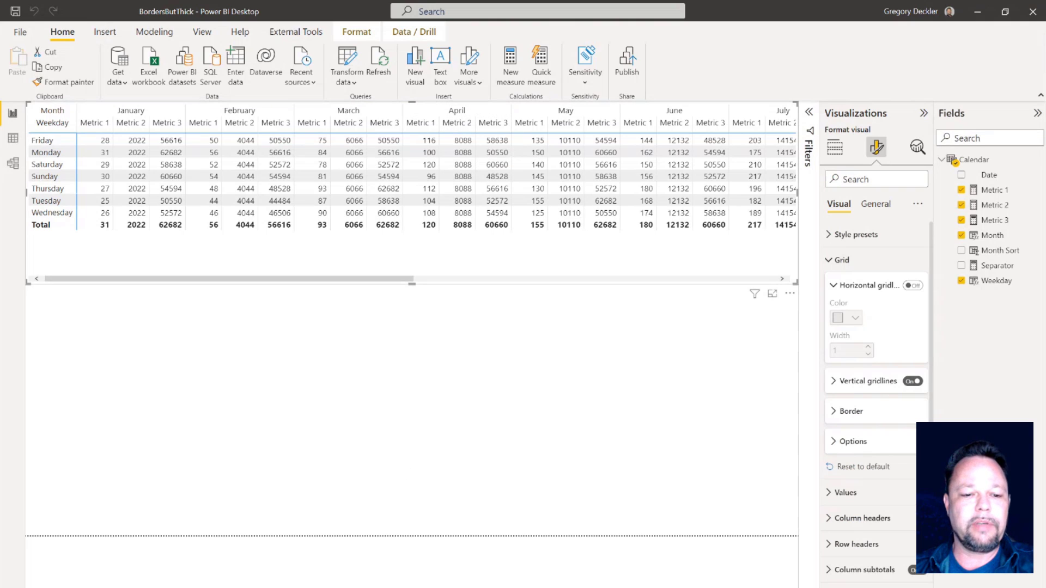
- Set the vertical gridline color of the Page 3 matrix to black
{"action": "left_click", "coordinate": [390, 304]}
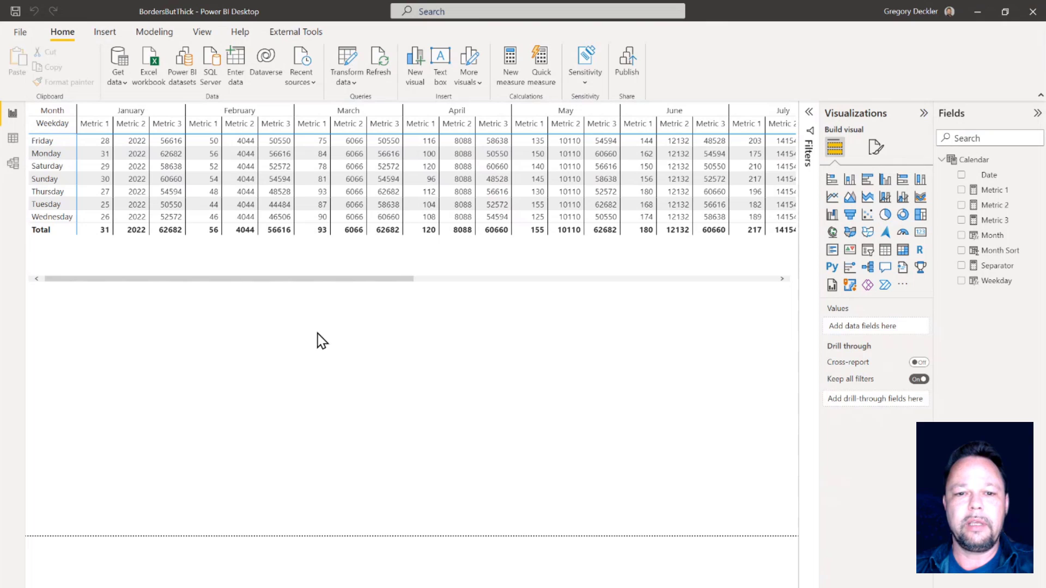
{"action": "left_click", "coordinate": [383, 278]}
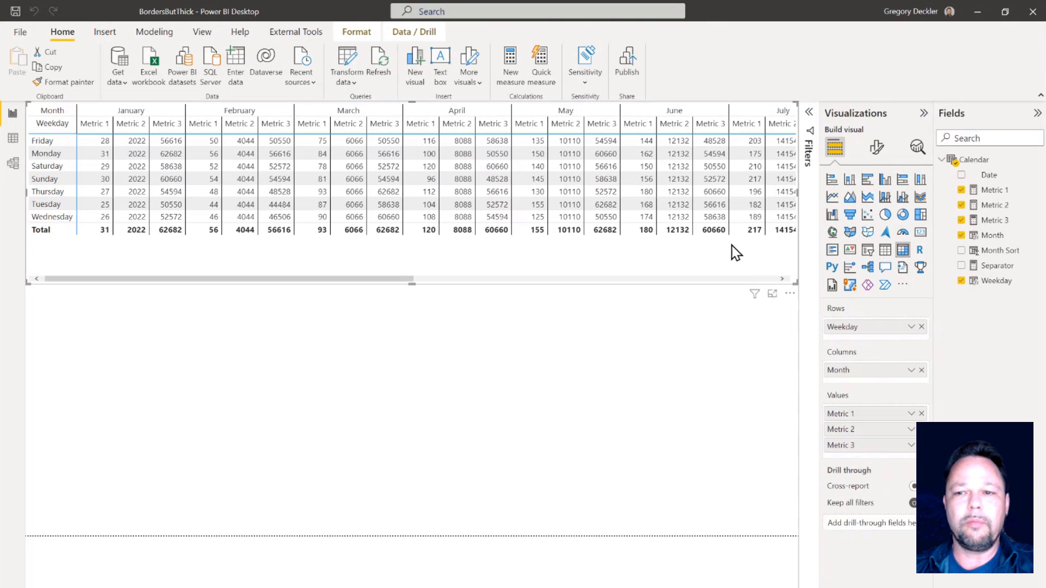
{"action": "left_click", "coordinate": [876, 155]}
{"action": "left_click", "coordinate": [833, 260]}
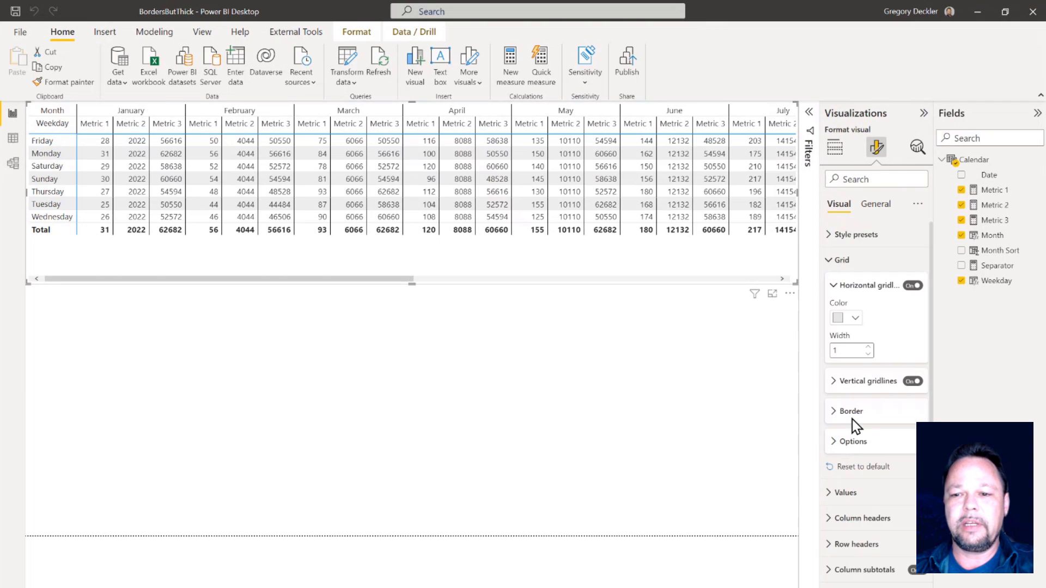
{"action": "left_click", "coordinate": [834, 382]}
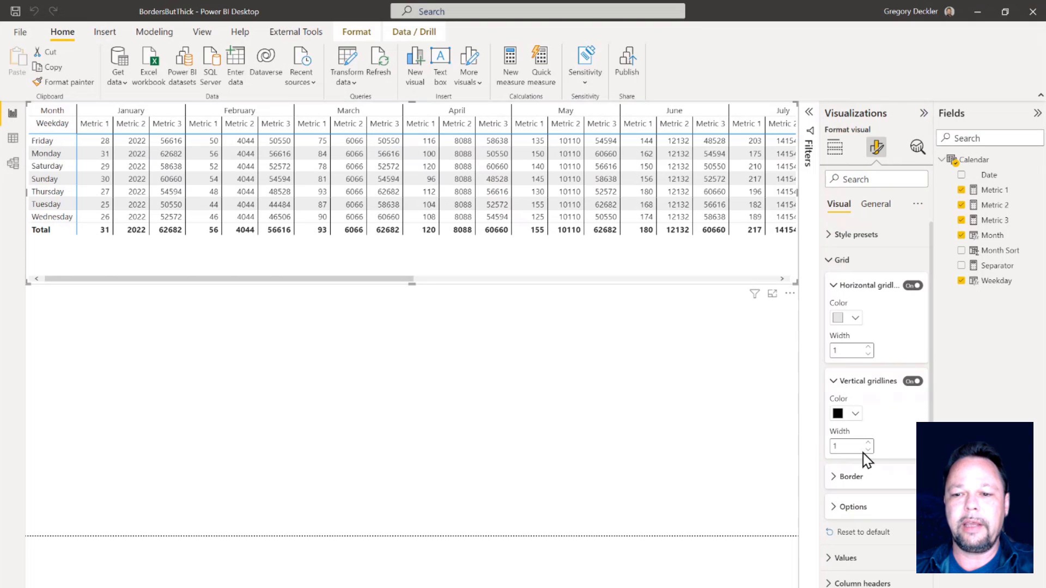
{"action": "left_click", "coordinate": [854, 415]}
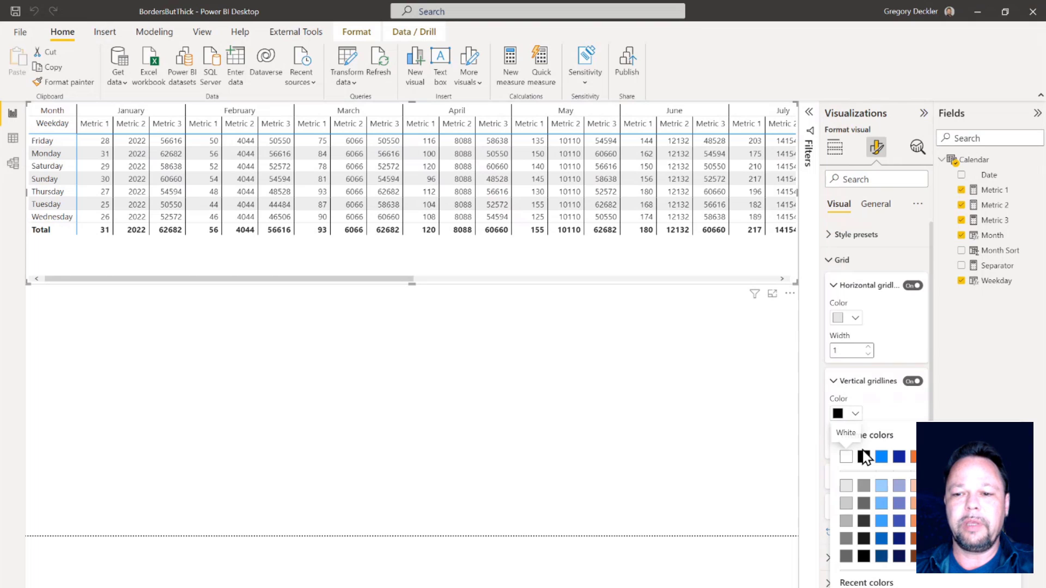
{"action": "left_click", "coordinate": [863, 457]}
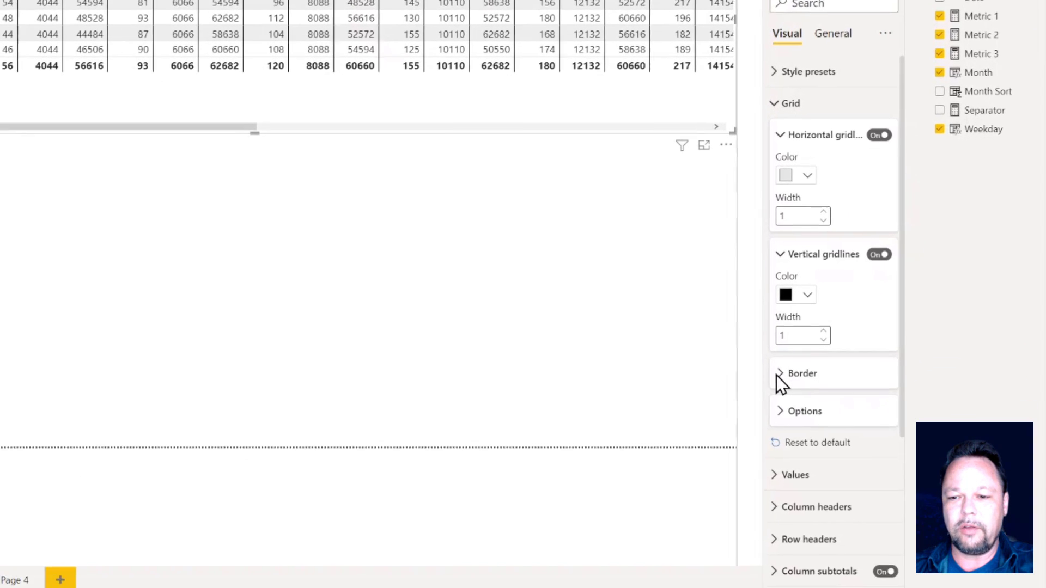
- Examine which sections of the matrix the grid border settings can be applied to
{"action": "left_click", "coordinate": [834, 479]}
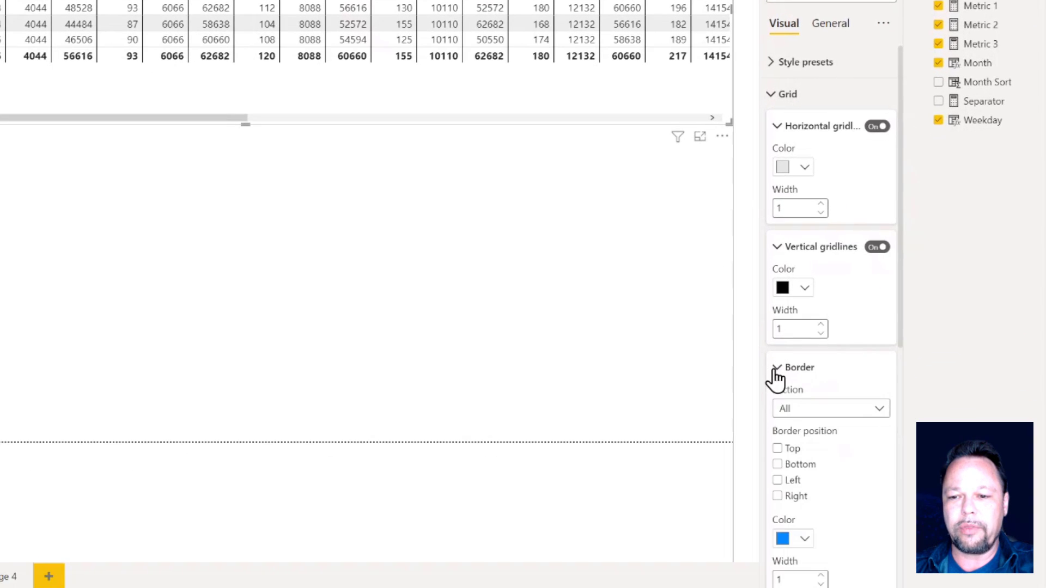
{"action": "left_click", "coordinate": [881, 409]}
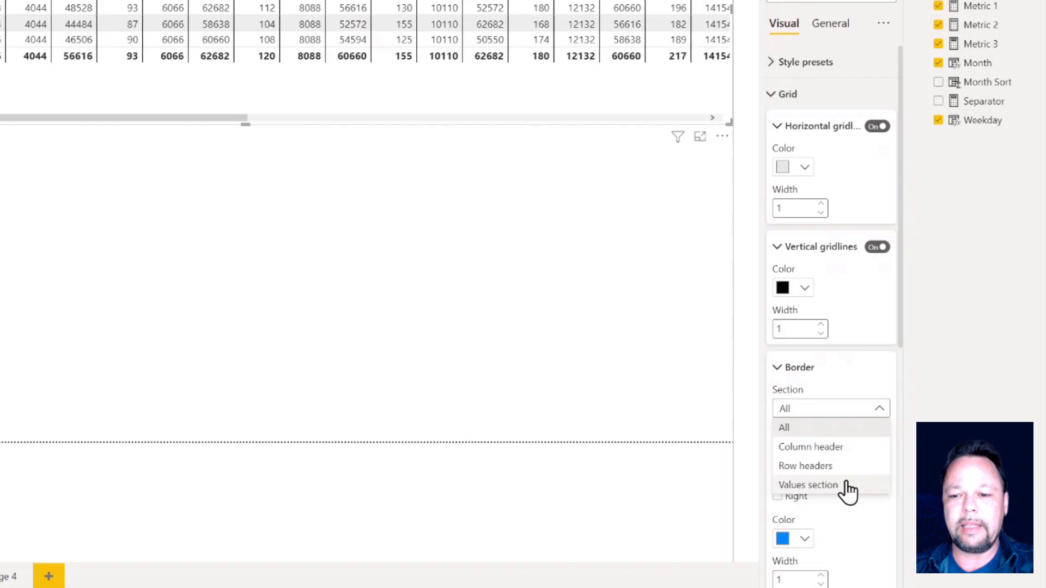
{"action": "left_click", "coordinate": [872, 278]}
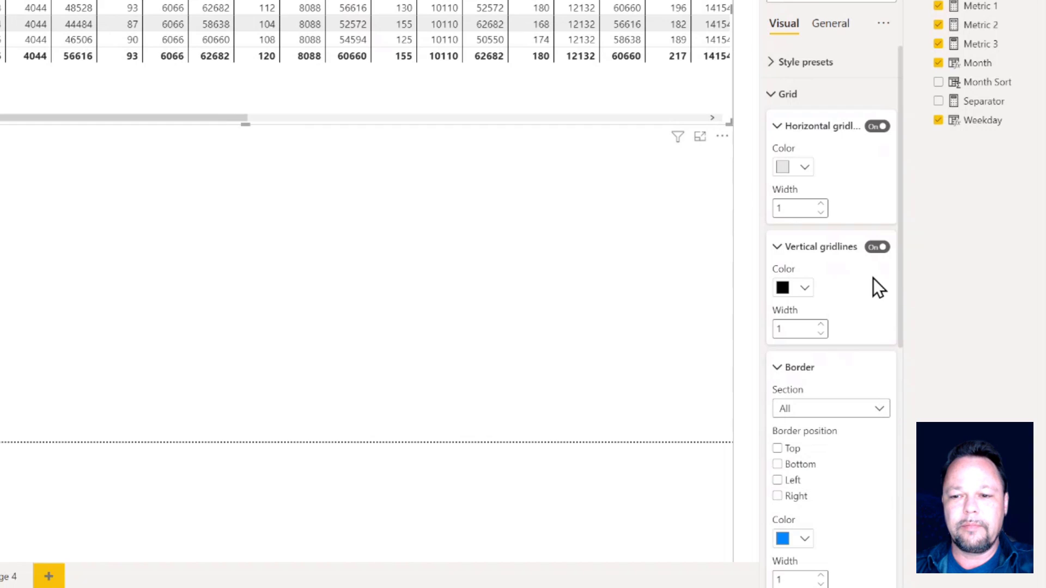
{"action": "left_click", "coordinate": [774, 247]}
{"action": "left_click", "coordinate": [771, 94]}
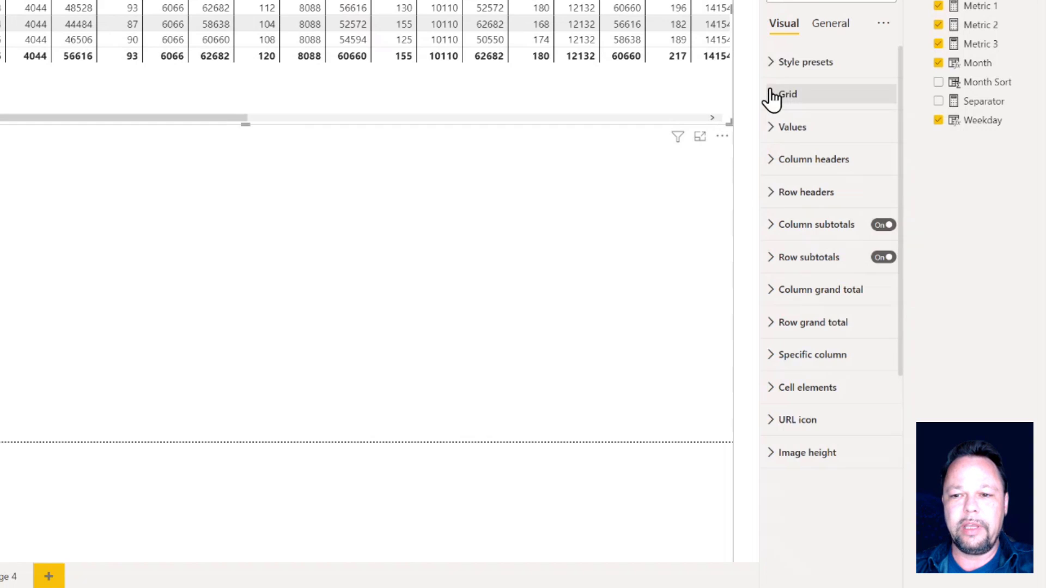
- Examine the matrix's Specific column formatting, including the available series and value options
{"action": "left_click", "coordinate": [768, 360]}
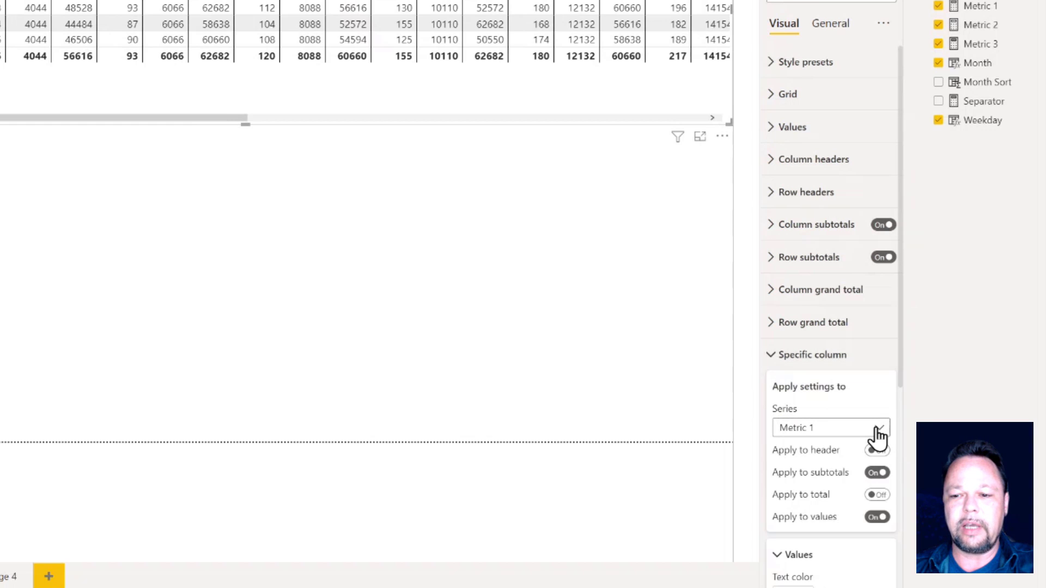
{"action": "left_click", "coordinate": [879, 431]}
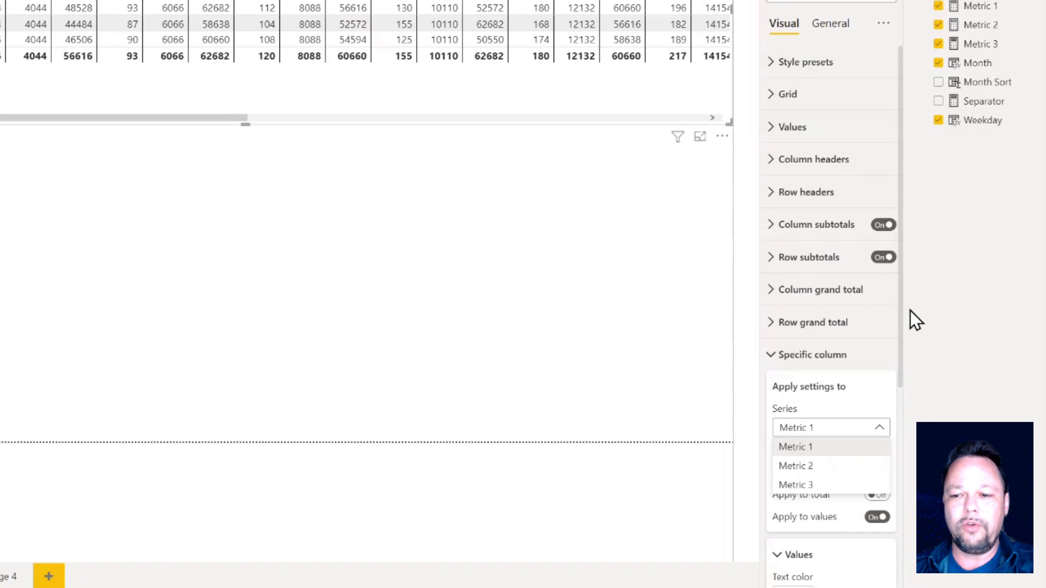
{"action": "scroll", "coordinate": [888, 414], "scroll_direction": "down", "scroll_amount": 3}
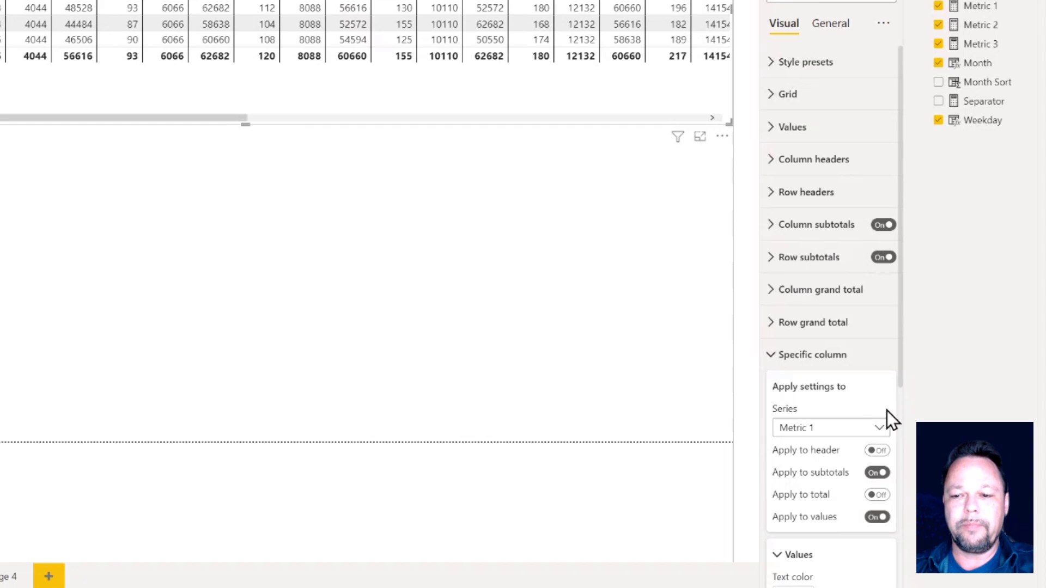
{"action": "scroll", "coordinate": [860, 413], "scroll_direction": "down", "scroll_amount": 5}
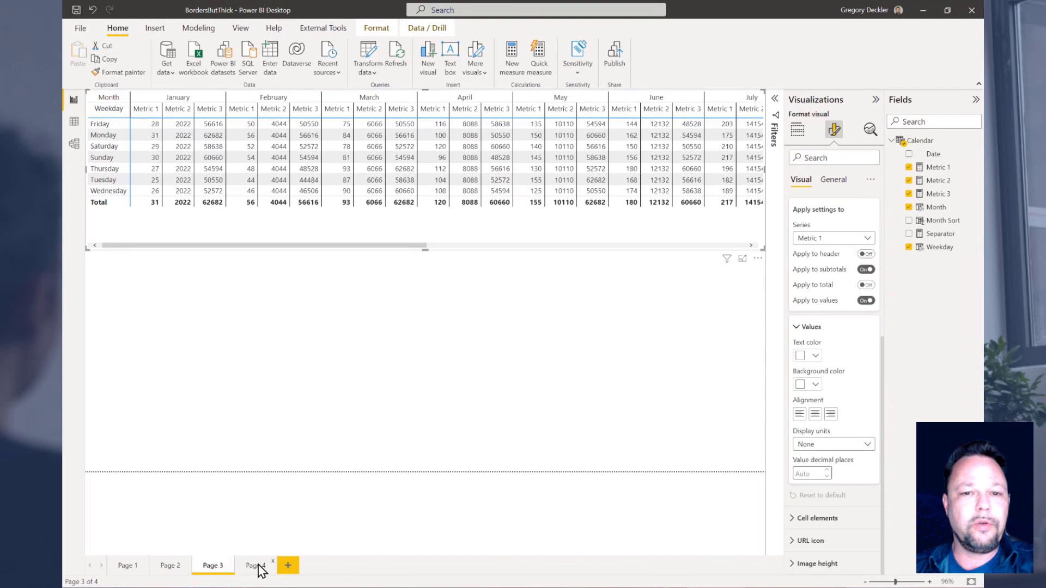
- Go to Page 4 and select the matrix with thick separators between months
{"action": "left_click", "coordinate": [258, 567]}
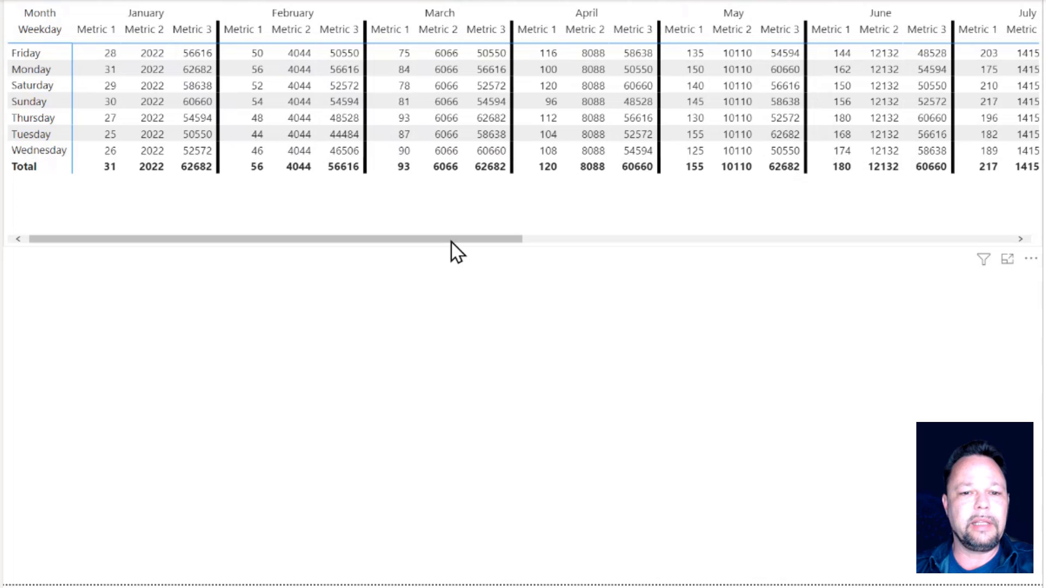
{"action": "left_click_drag", "start_coordinate": [451, 241], "coordinate": [384, 247]}
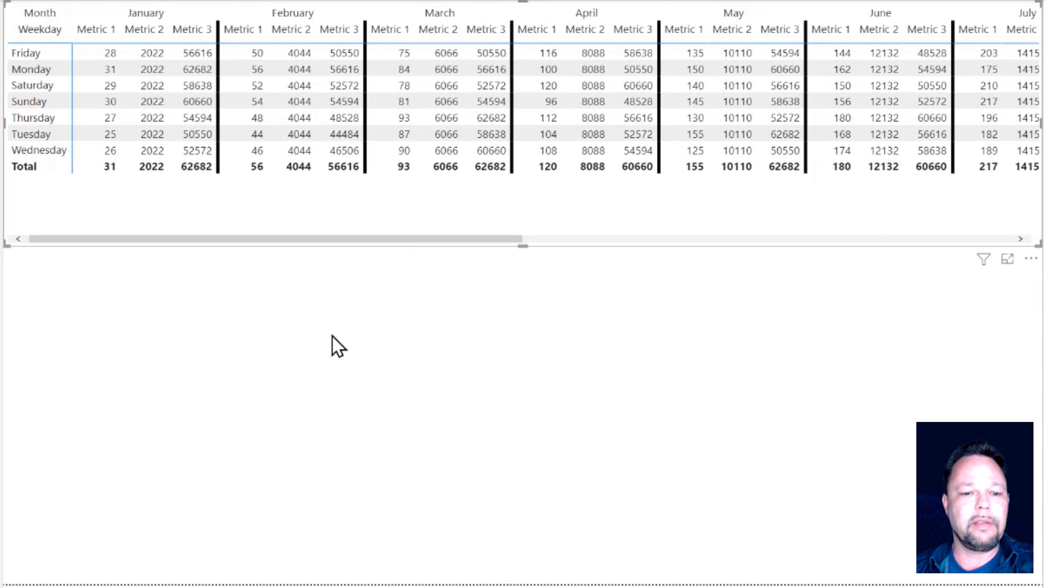
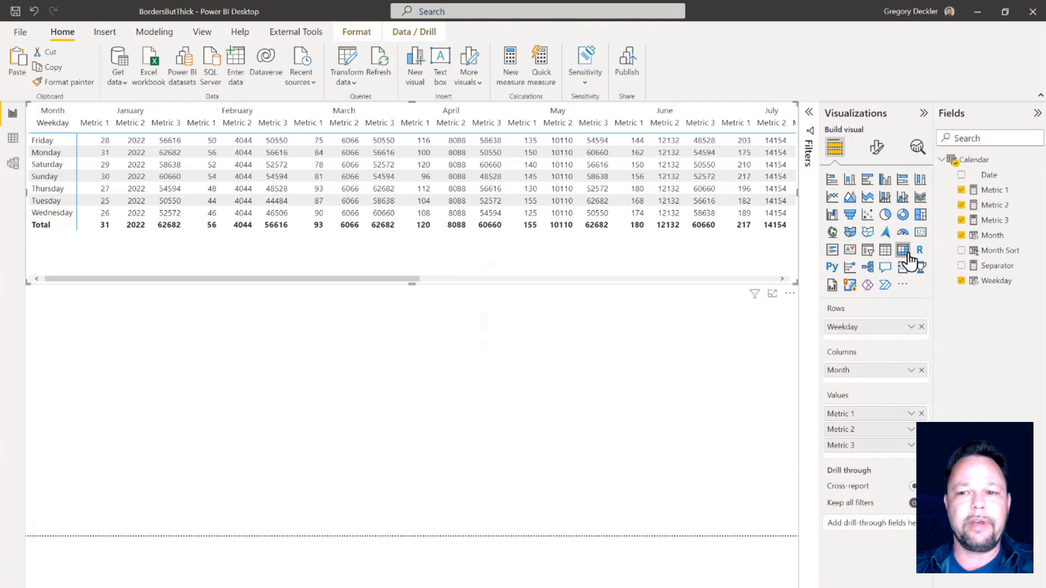
- Try left and right header alignment on the matrix's column headers, and restore center alignment
{"action": "left_click", "coordinate": [875, 149]}
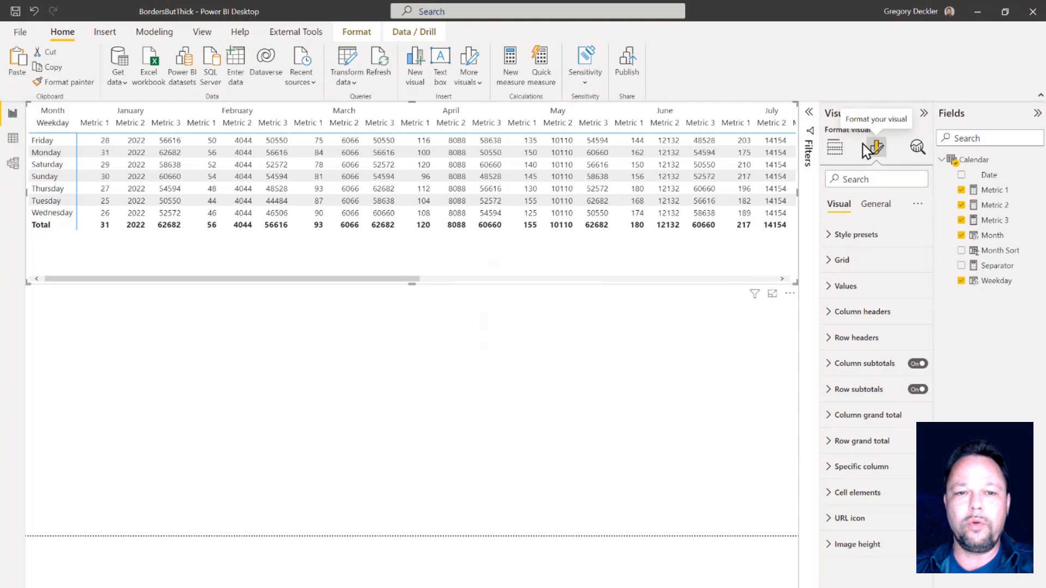
{"action": "left_click", "coordinate": [832, 313]}
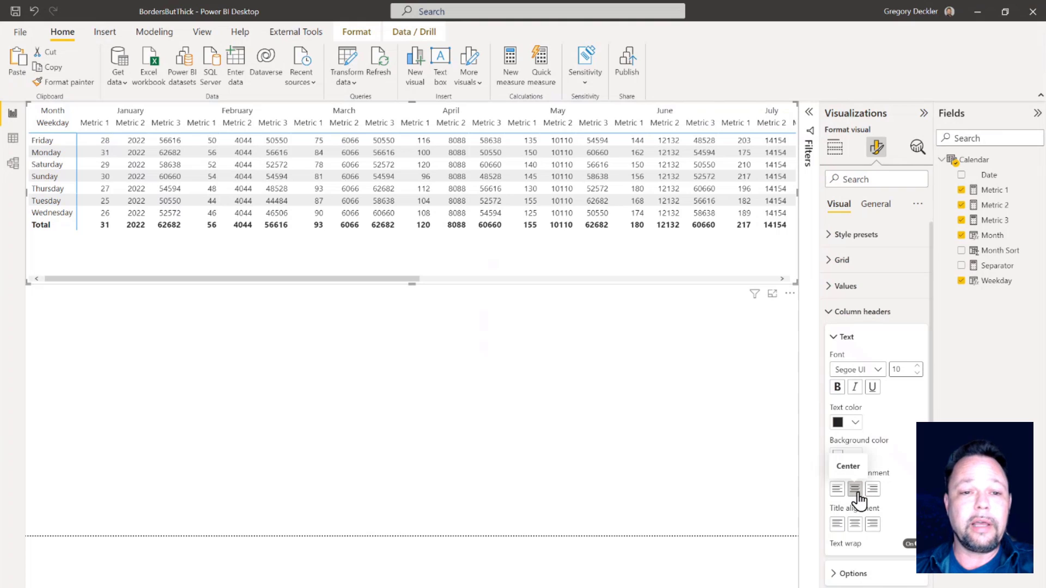
{"action": "left_click", "coordinate": [837, 491]}
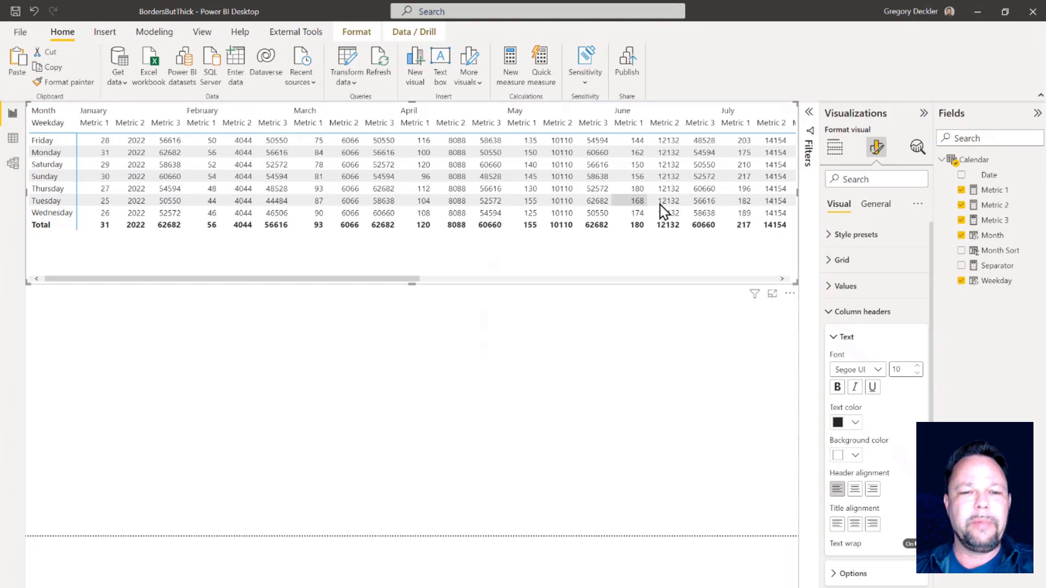
{"action": "left_click", "coordinate": [872, 490]}
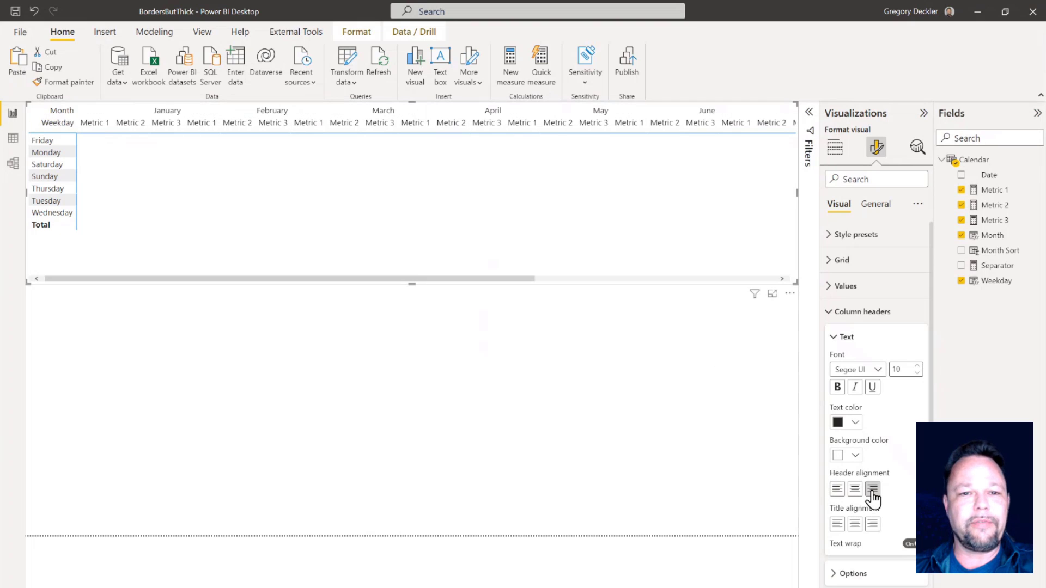
{"action": "left_click", "coordinate": [855, 491]}
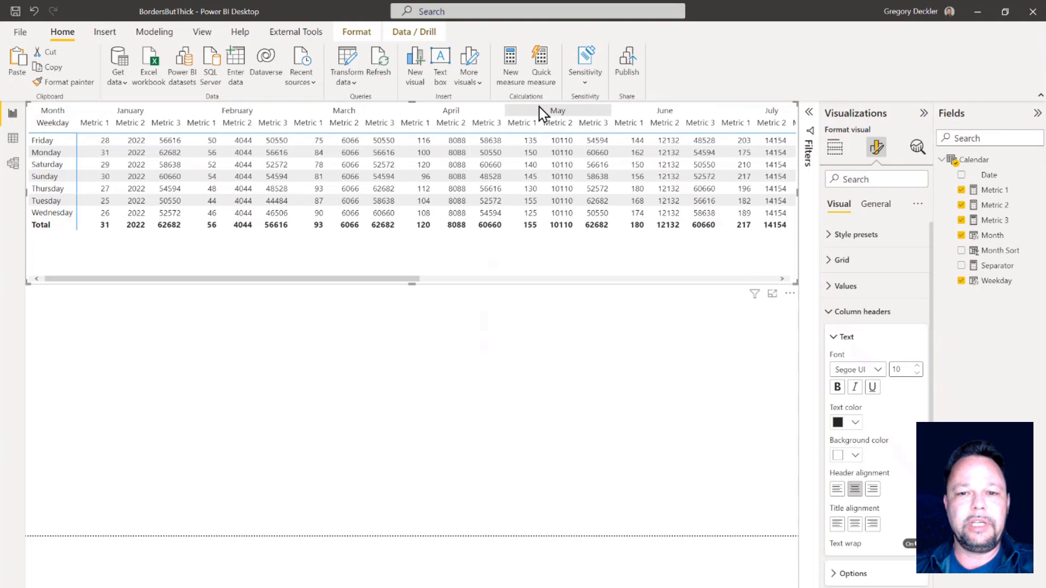
{"action": "left_click", "coordinate": [851, 312]}
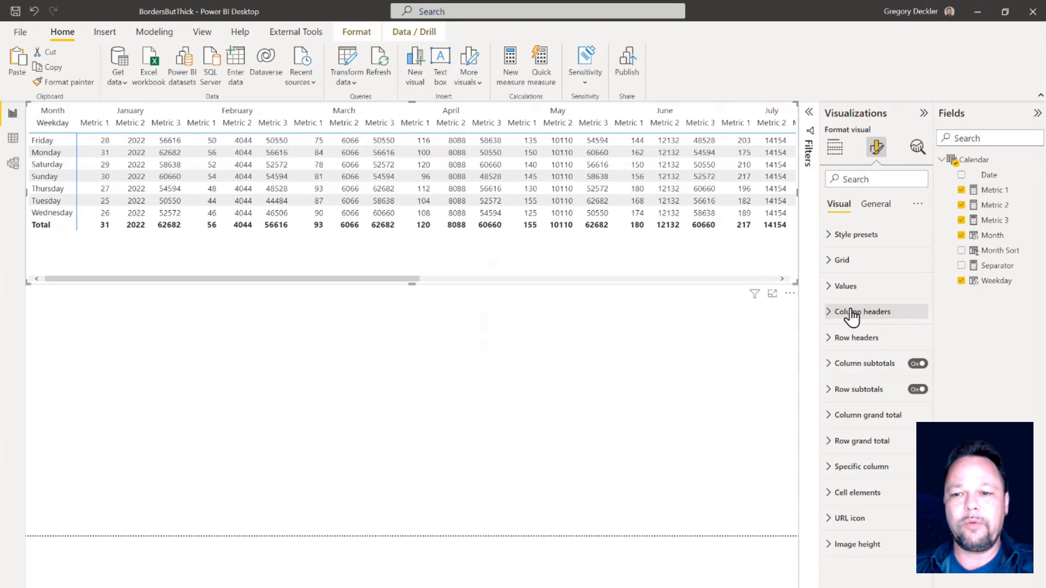
- Create a measure in the Calendar table defined as Separator 1 = "|"
{"action": "right_click", "coordinate": [985, 161]}
{"action": "left_click", "coordinate": [938, 169]}
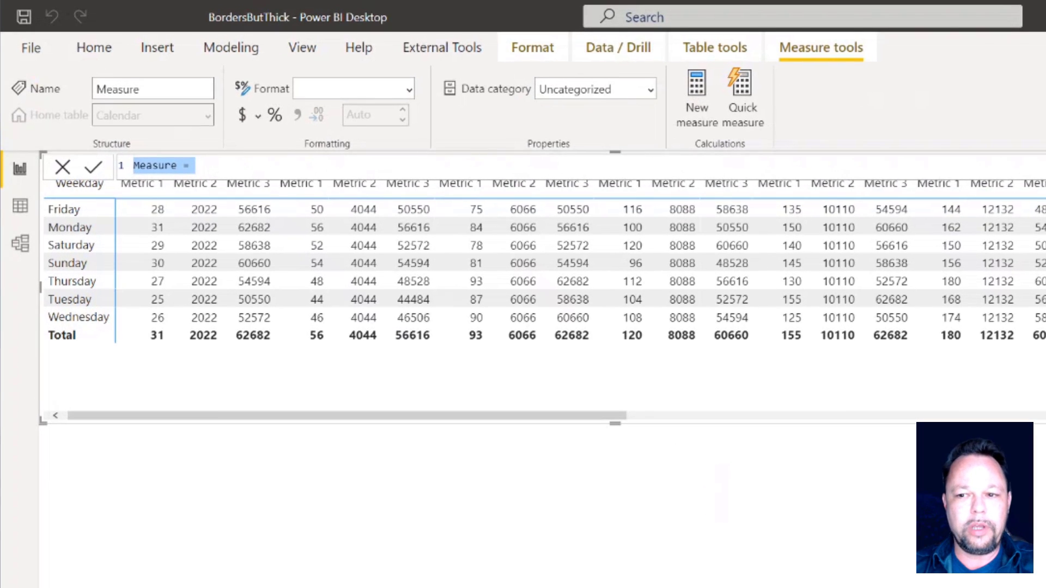
{"action": "type", "text": "Separat"}
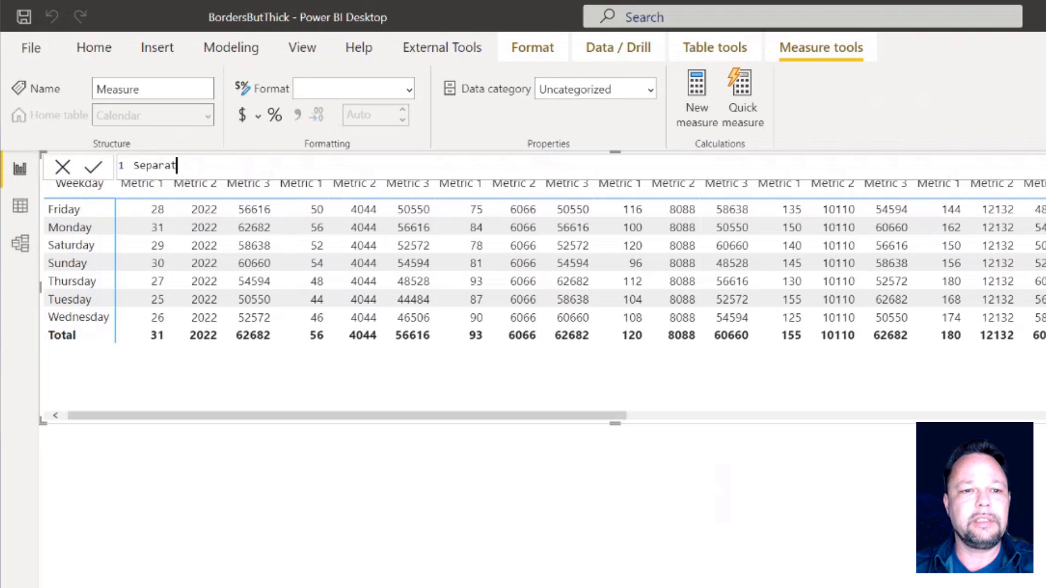
{"action": "type", "text": "or 1 = \"|"}
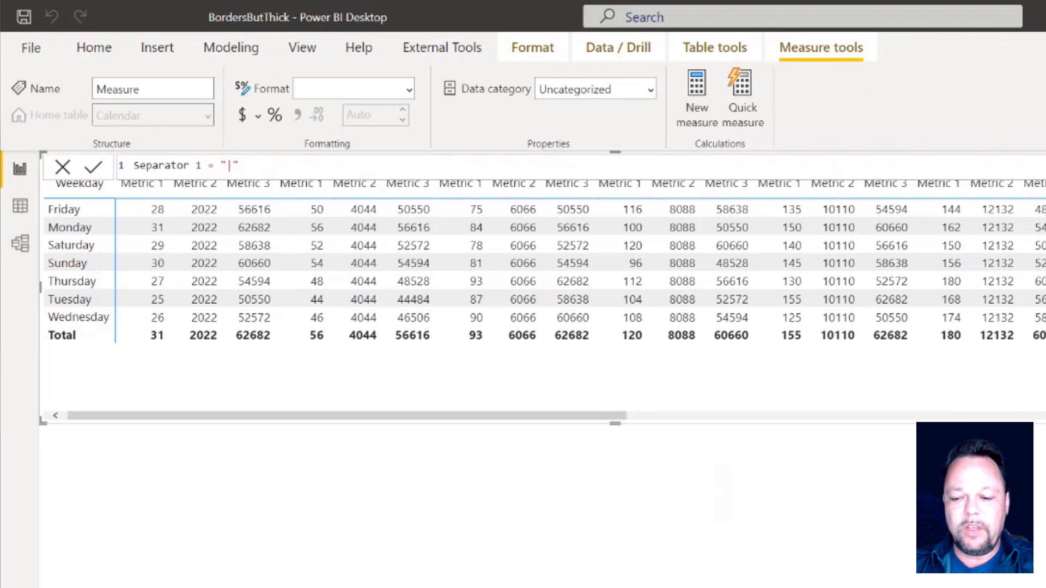
{"action": "key", "text": "Return"}
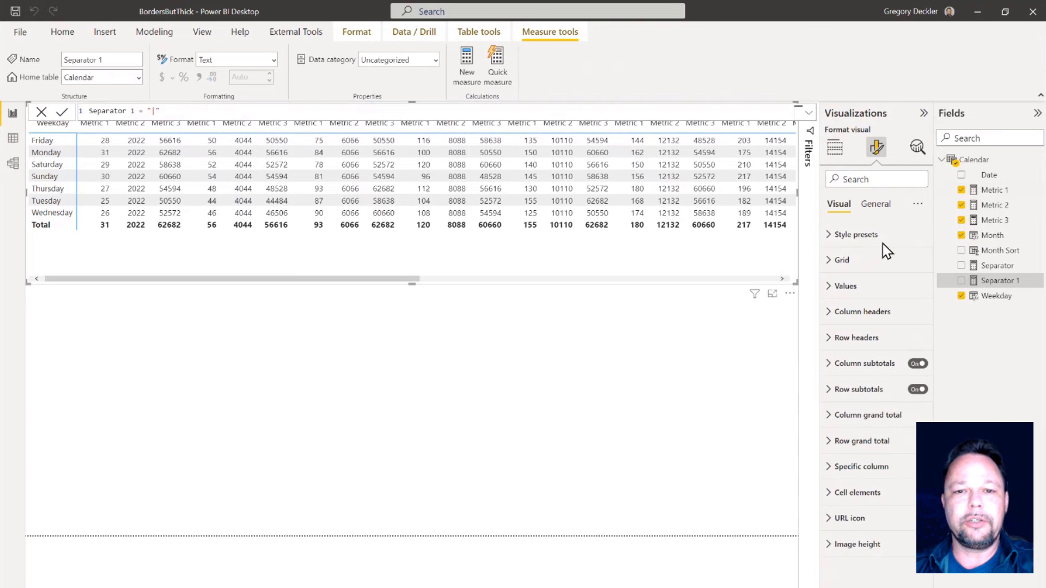
- Add Separator 1 below Metric 3 in the matrix's values and rename it there as |
{"action": "left_click", "coordinate": [834, 160]}
{"action": "left_click_drag", "start_coordinate": [1000, 280], "coordinate": [852, 423]}
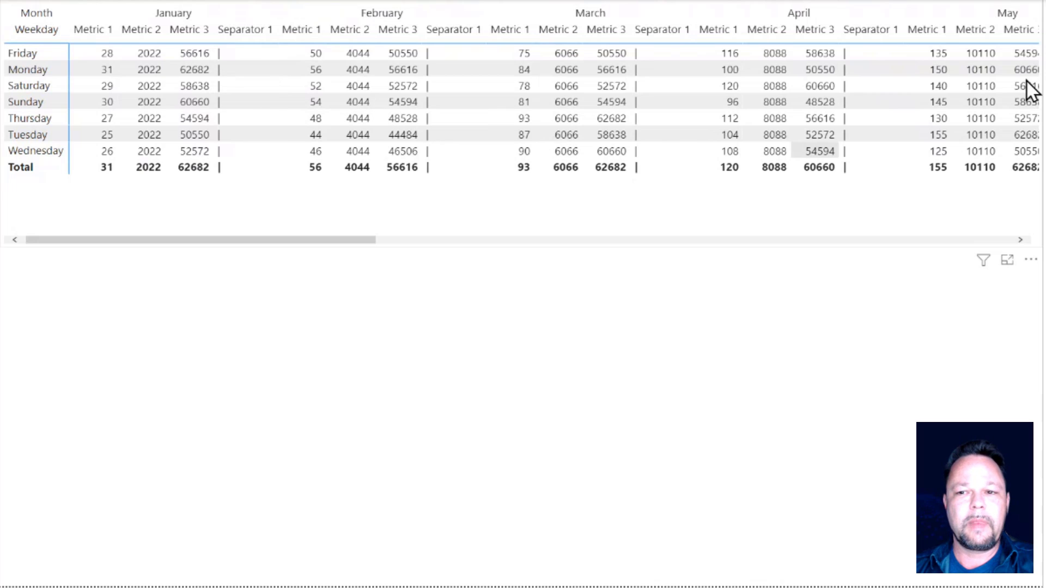
{"action": "left_click", "coordinate": [314, 239]}
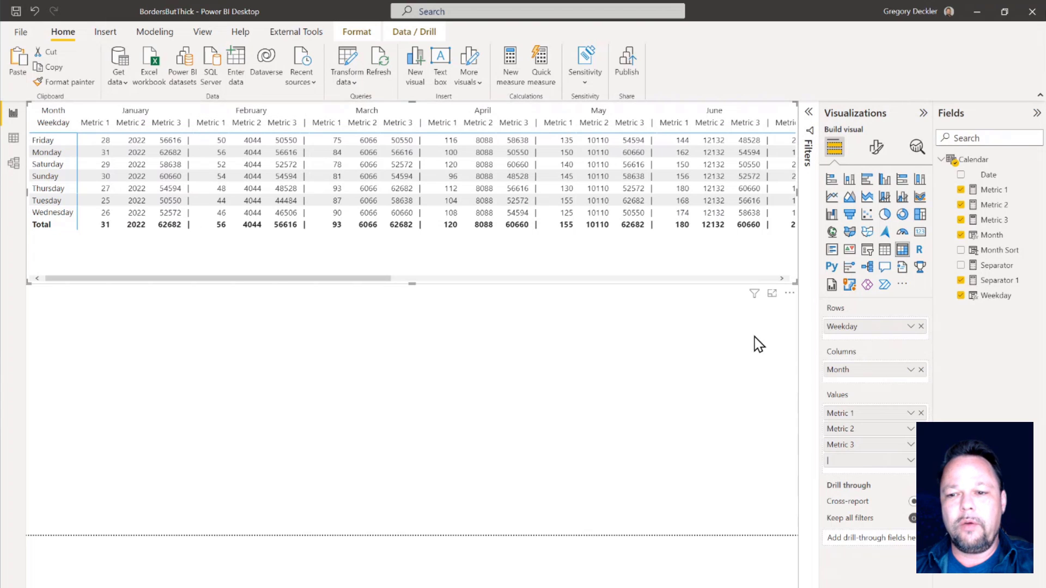
- Give the | series a black background through the Specific column formatting, applied to its header and total as well
{"action": "left_click", "coordinate": [876, 147]}
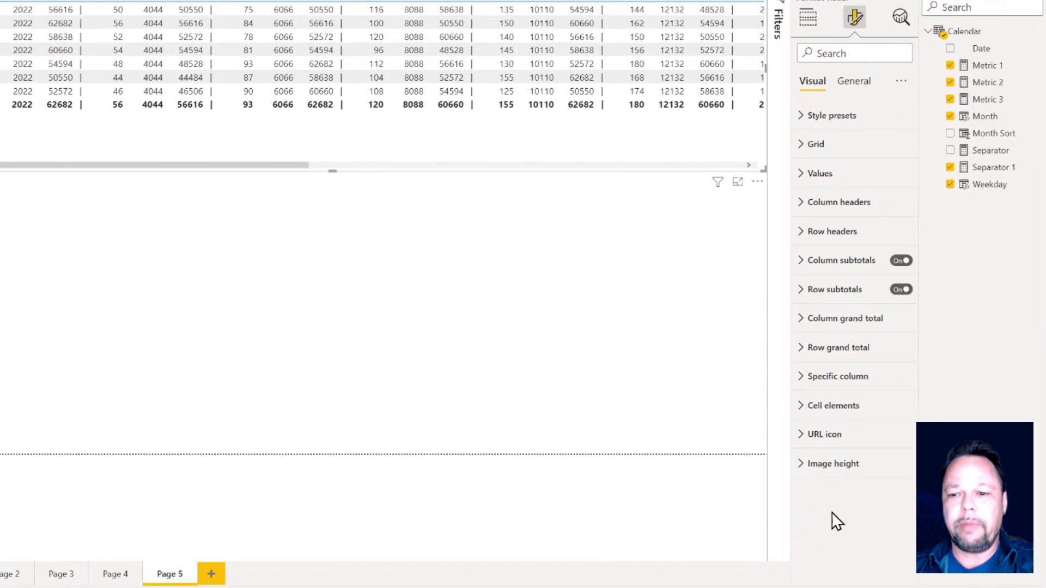
{"action": "left_click", "coordinate": [810, 380]}
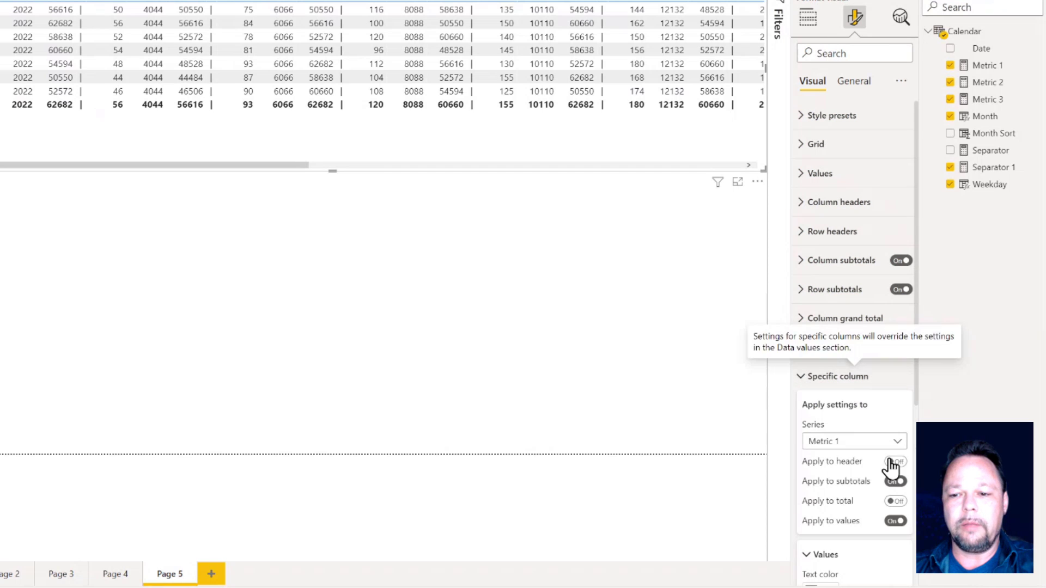
{"action": "left_click", "coordinate": [898, 442]}
{"action": "left_click", "coordinate": [827, 509]}
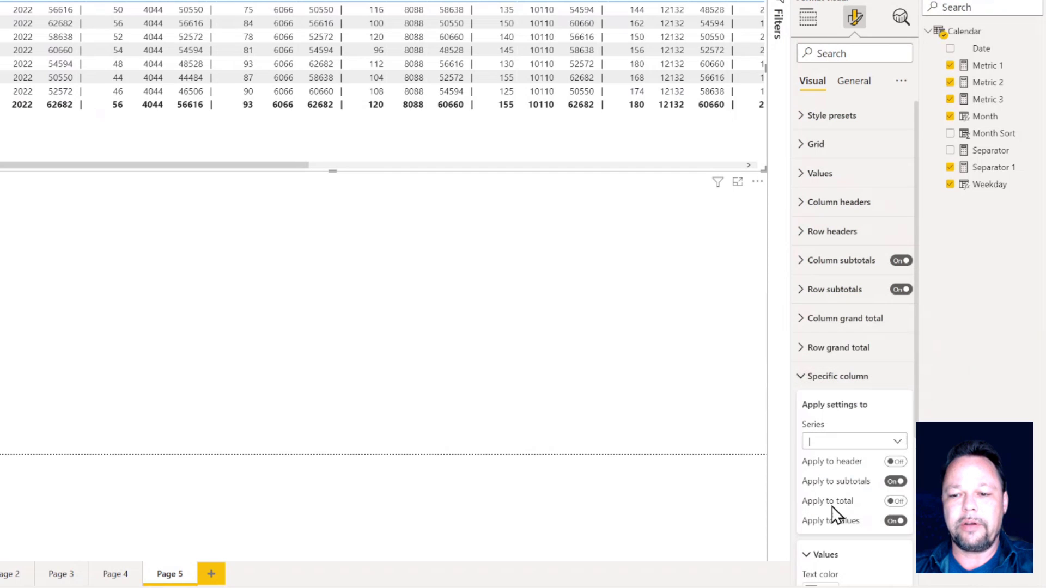
{"action": "scroll", "coordinate": [892, 496], "scroll_direction": "down", "scroll_amount": 4}
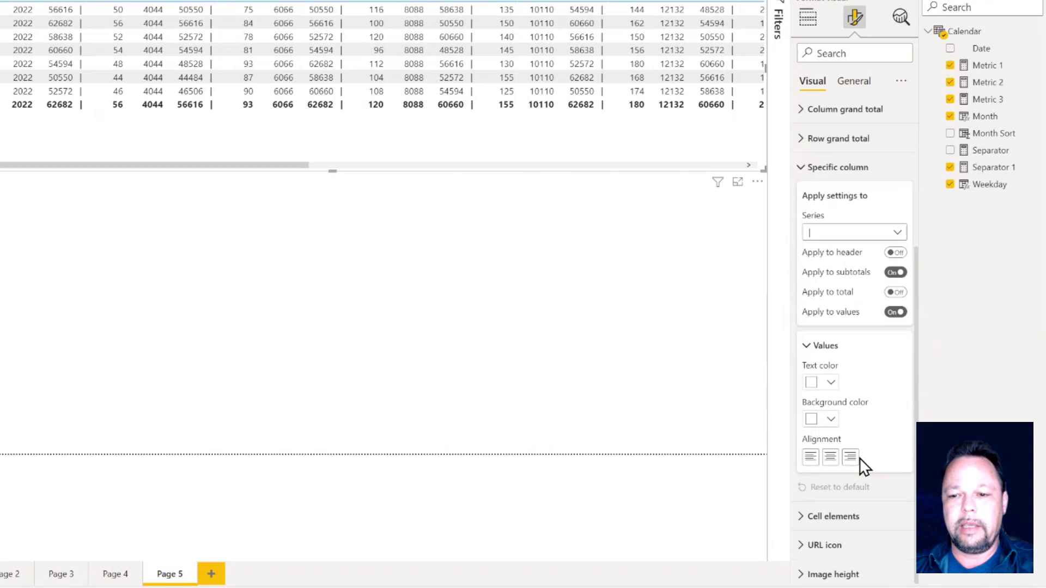
{"action": "left_click", "coordinate": [832, 417]}
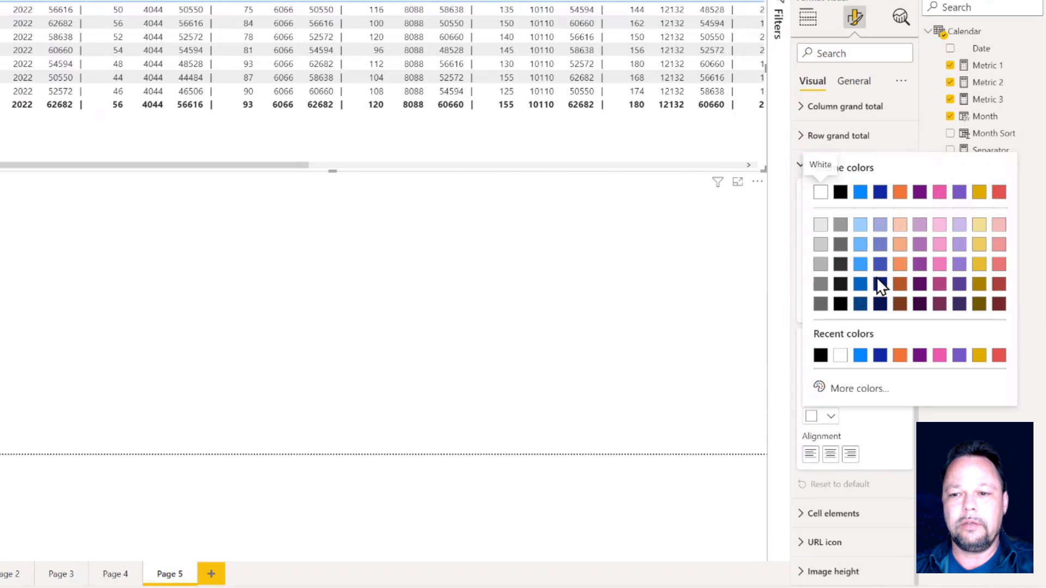
{"action": "left_click", "coordinate": [837, 195]}
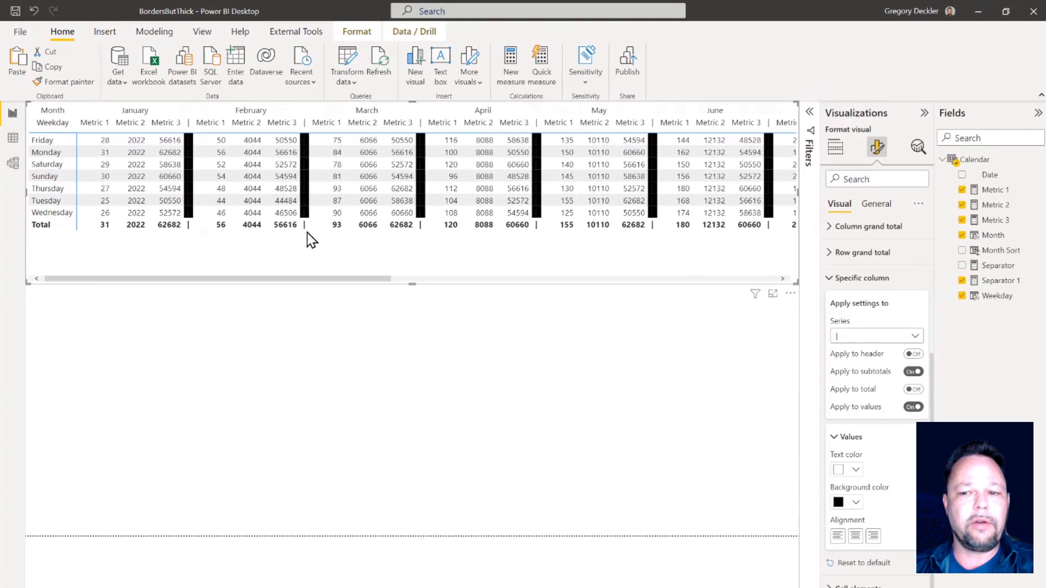
{"action": "left_click", "coordinate": [912, 354]}
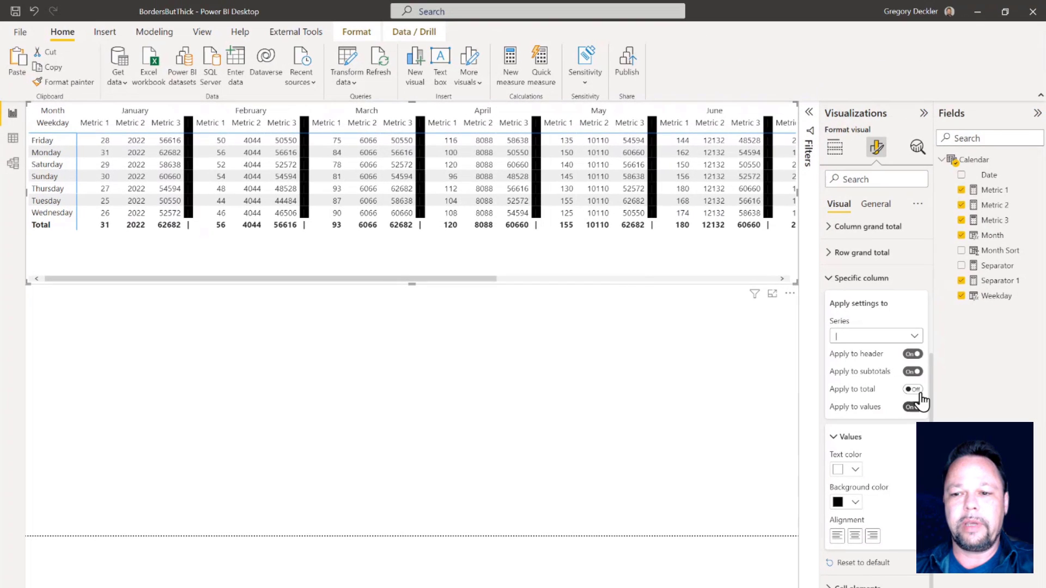
{"action": "left_click", "coordinate": [913, 389]}
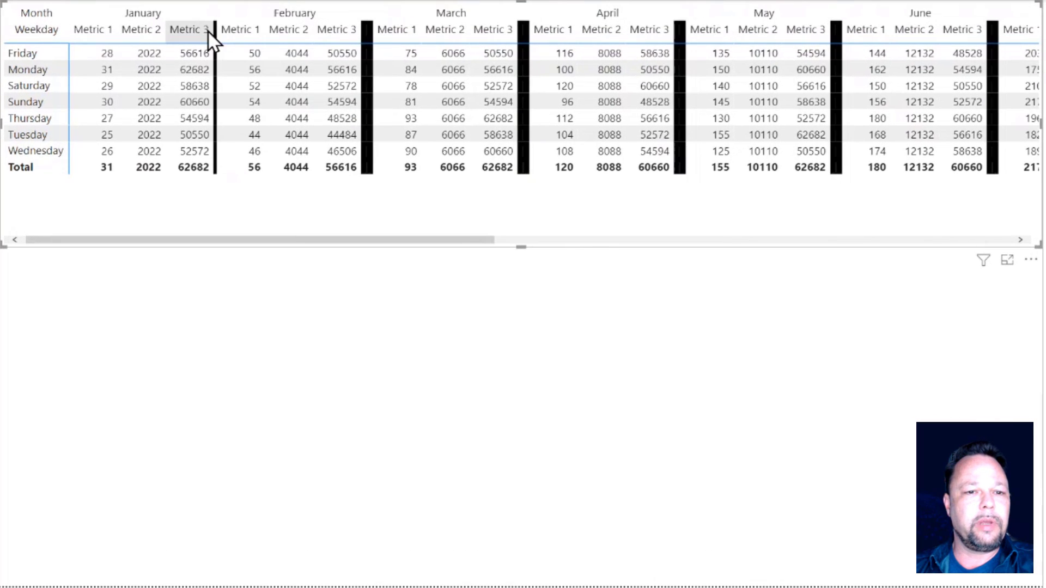
- Narrow the black separator columns after February, March, April and May to thin bars like the one after January
{"action": "left_click_drag", "start_coordinate": [371, 27], "coordinate": [355, 29]}
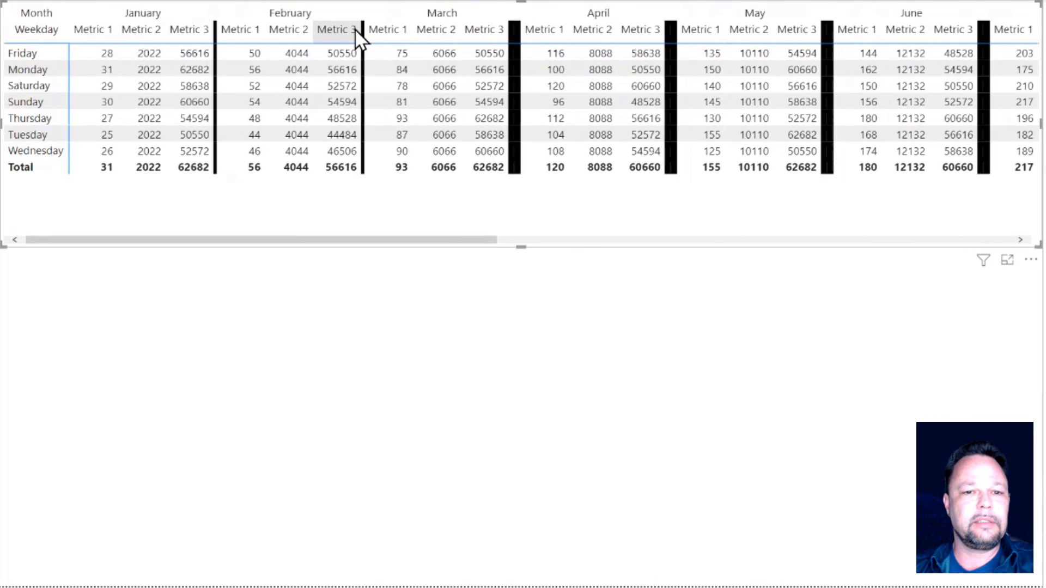
{"action": "left_click_drag", "start_coordinate": [517, 30], "coordinate": [509, 30]}
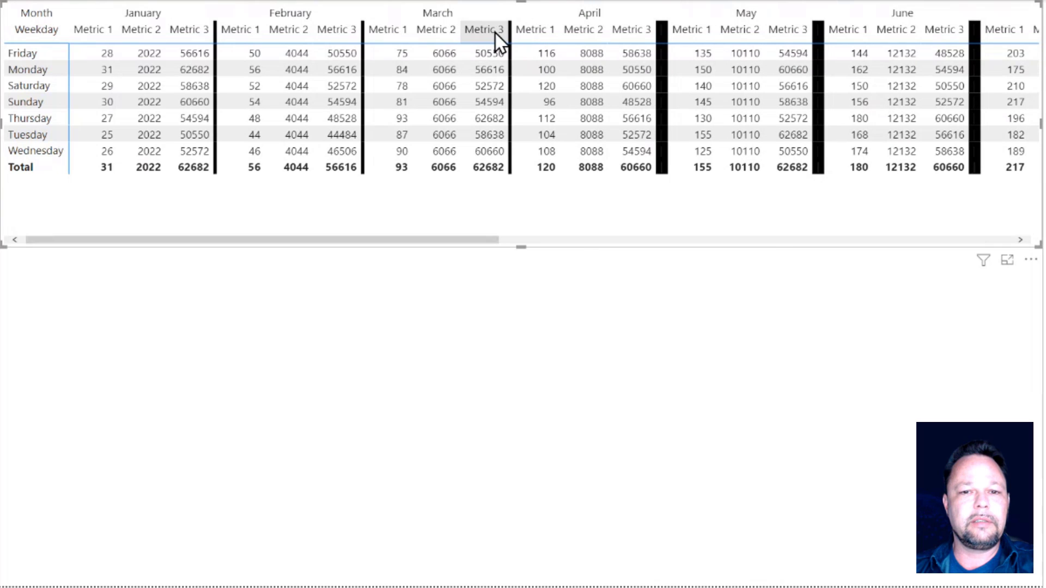
{"action": "left_click_drag", "start_coordinate": [671, 30], "coordinate": [657, 30]}
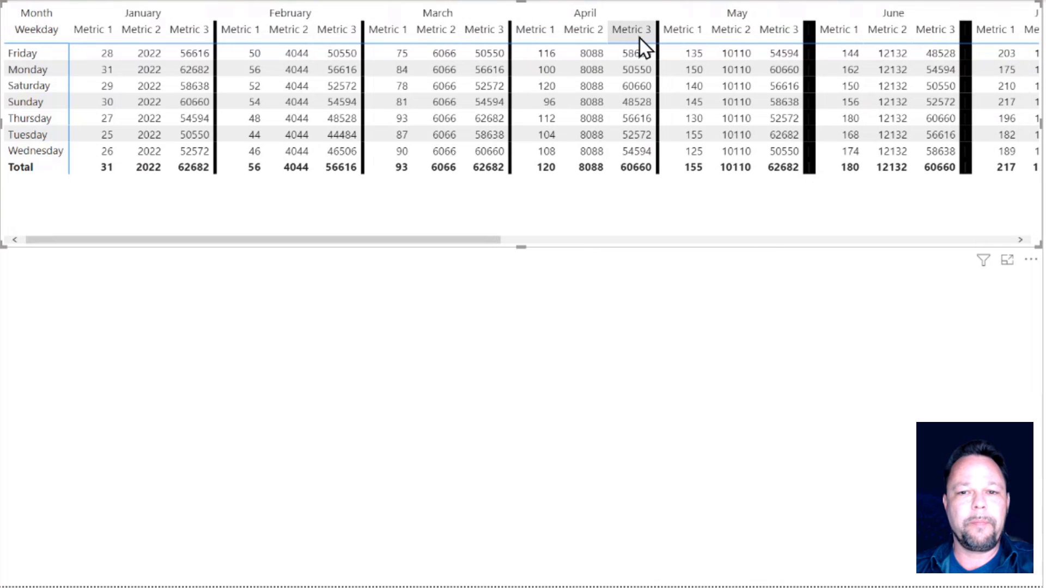
{"action": "left_click_drag", "start_coordinate": [815, 30], "coordinate": [796, 32]}
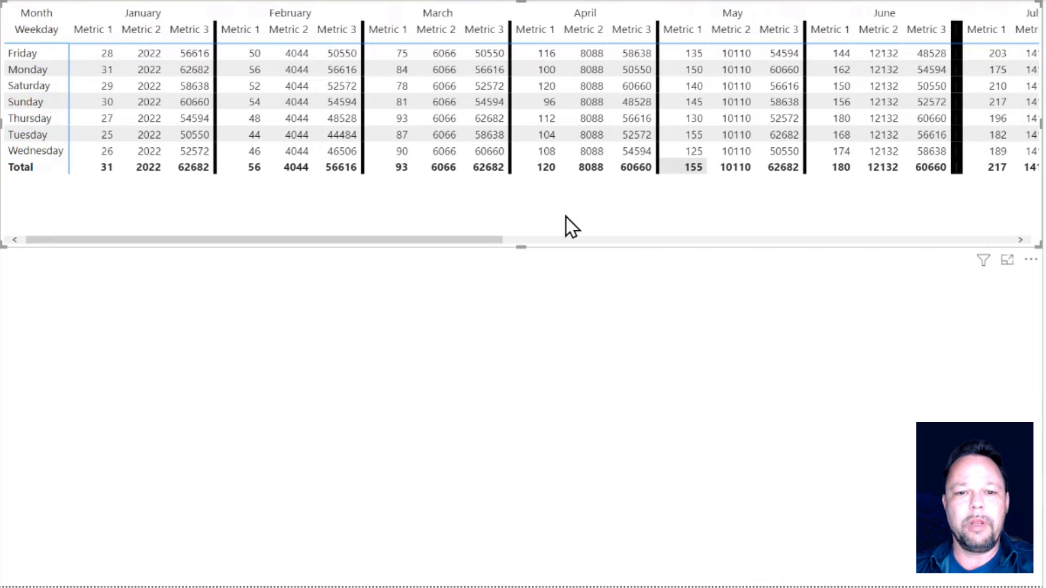
- Narrow the black separator columns after each month from June through November to the same thin width
{"action": "left_click_drag", "start_coordinate": [460, 241], "coordinate": [859, 251]}
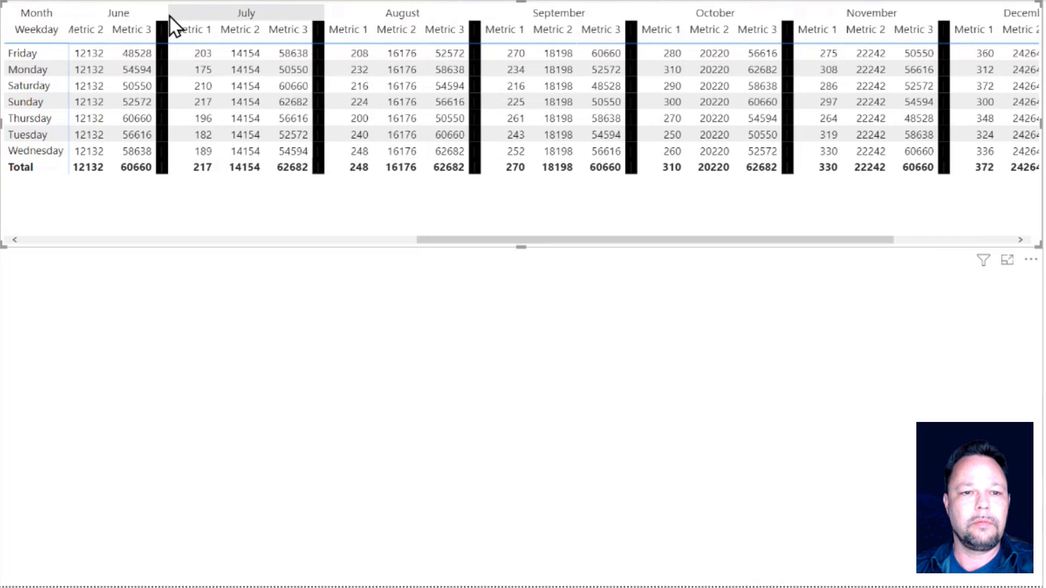
{"action": "left_click_drag", "start_coordinate": [171, 23], "coordinate": [138, 14]}
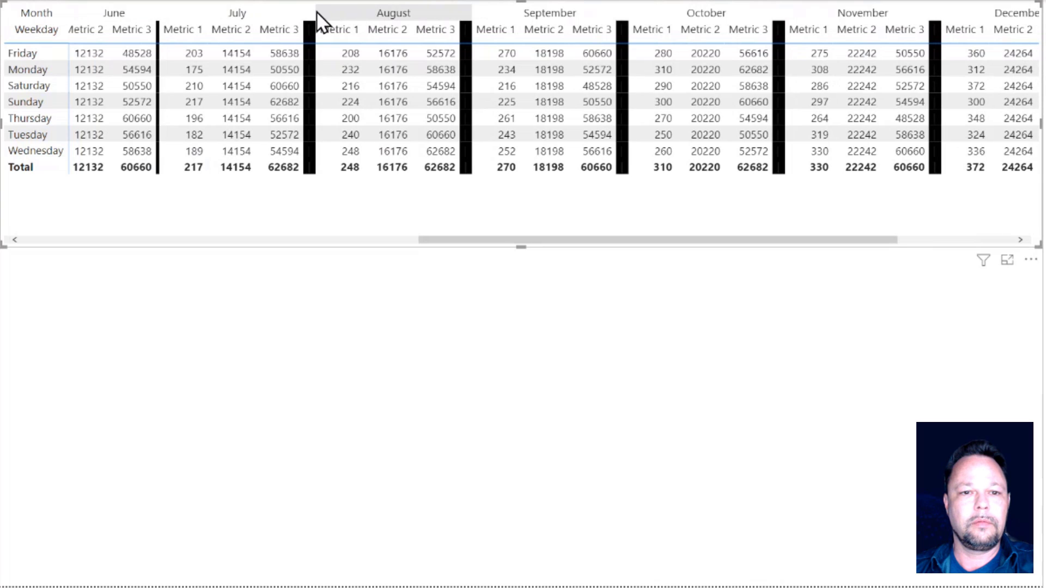
{"action": "left_click_drag", "start_coordinate": [316, 12], "coordinate": [287, 12]}
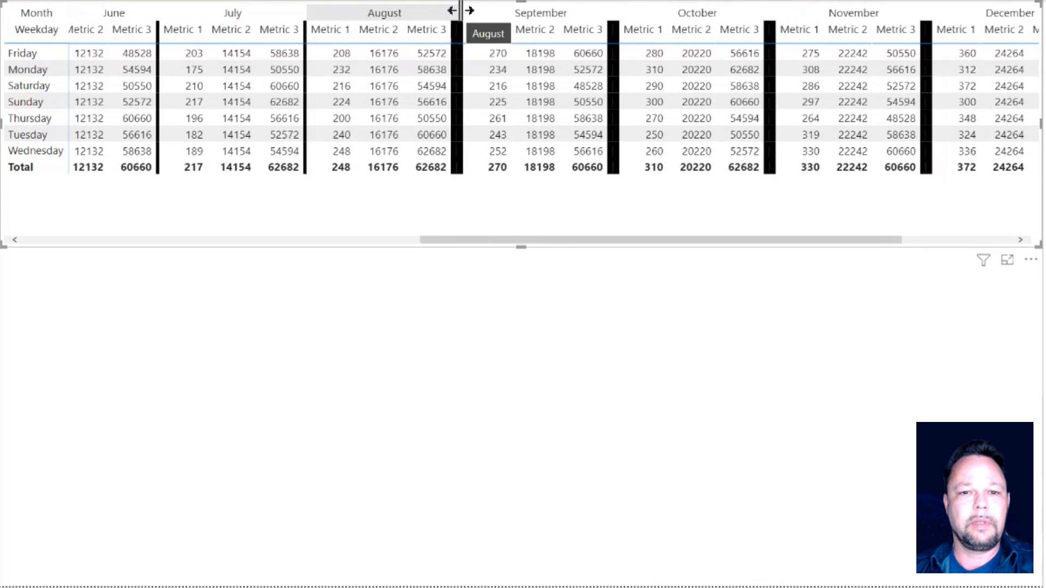
{"action": "left_click_drag", "start_coordinate": [460, 11], "coordinate": [451, 10]}
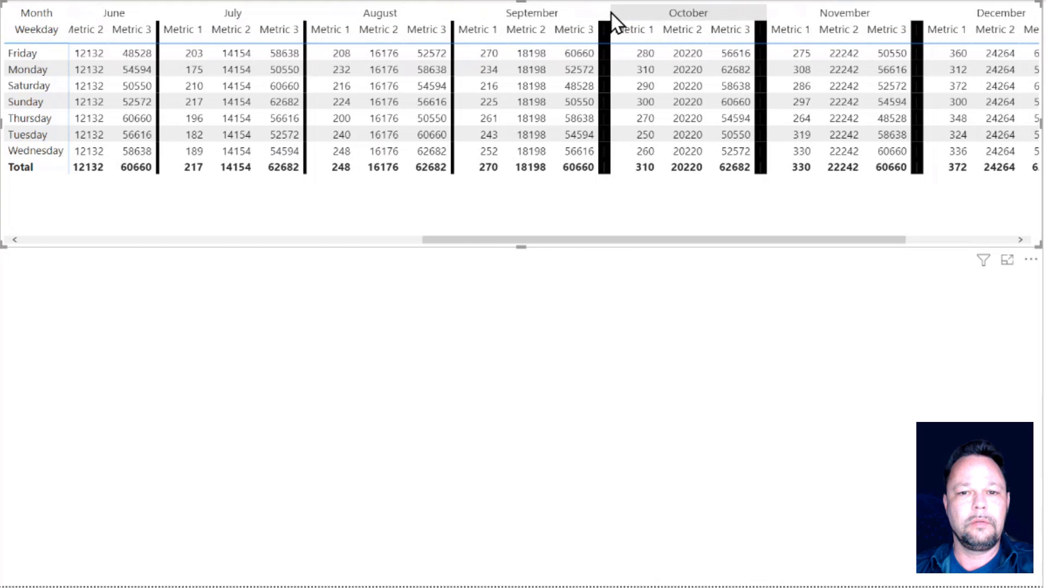
{"action": "left_click_drag", "start_coordinate": [608, 12], "coordinate": [600, 11]}
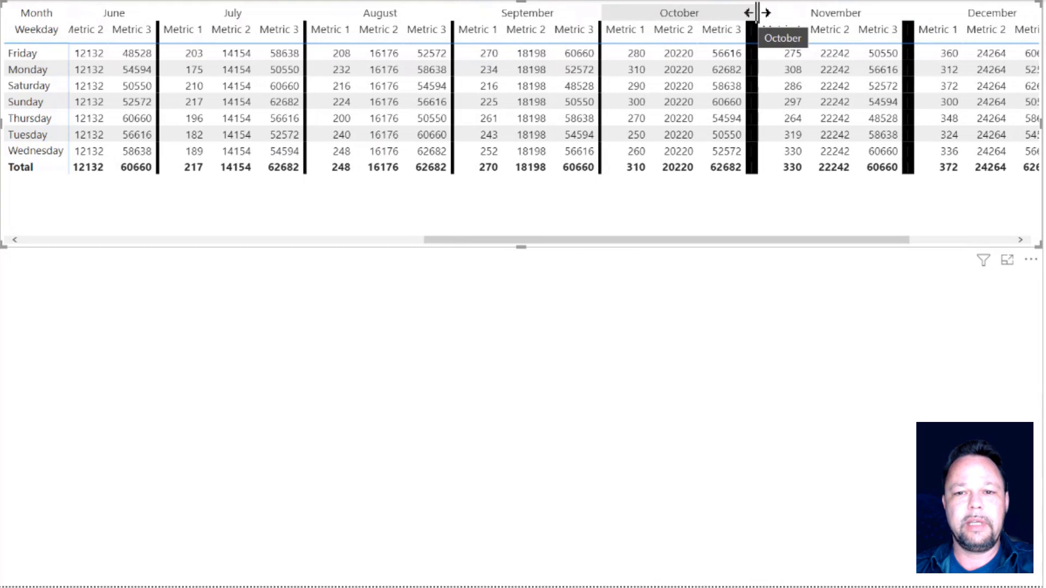
{"action": "left_click_drag", "start_coordinate": [757, 11], "coordinate": [748, 12]}
{"action": "left_click_drag", "start_coordinate": [905, 12], "coordinate": [888, 12]}
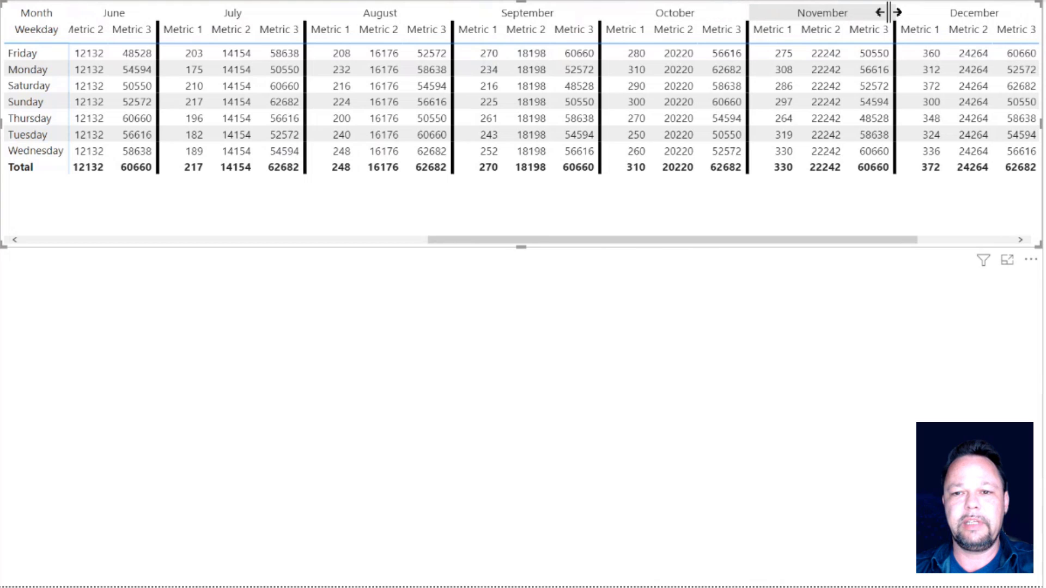
- Narrow the separator columns after December and Total to thin bars, and return to the matrix's first months
{"action": "left_click_drag", "start_coordinate": [848, 241], "coordinate": [978, 241]}
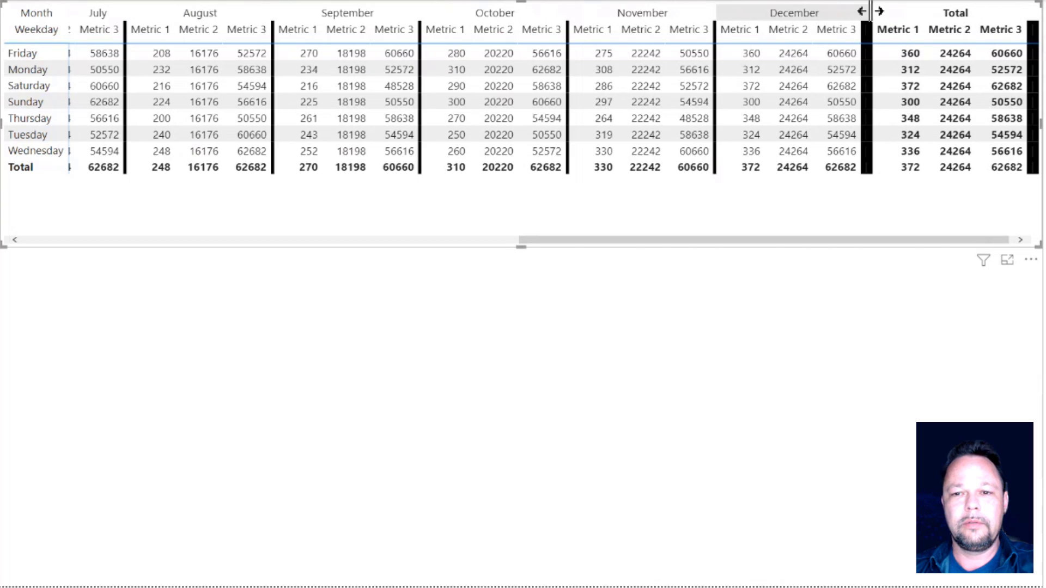
{"action": "left_click_drag", "start_coordinate": [870, 11], "coordinate": [862, 11]}
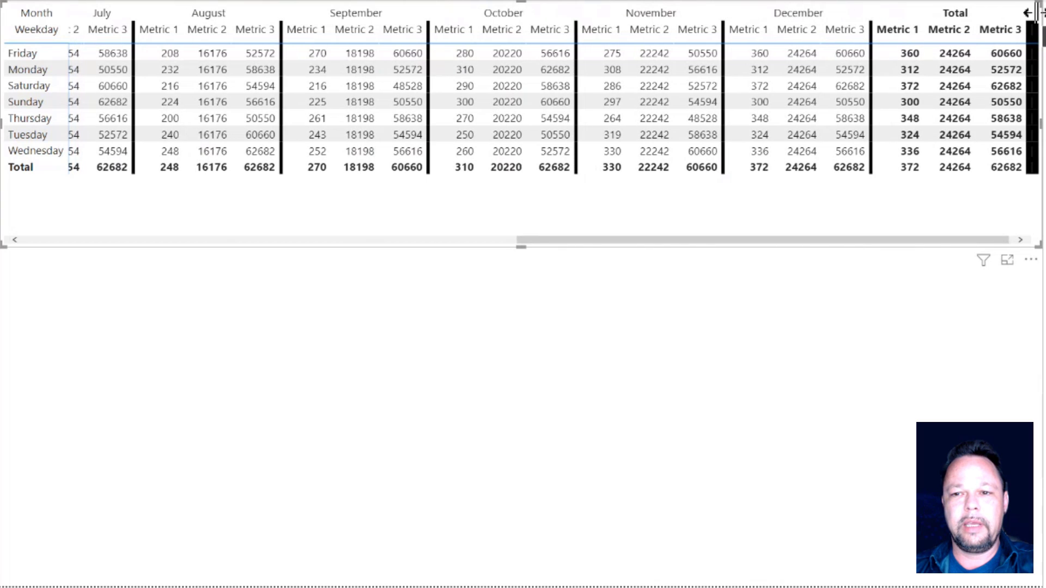
{"action": "left_click_drag", "start_coordinate": [1035, 12], "coordinate": [1027, 12]}
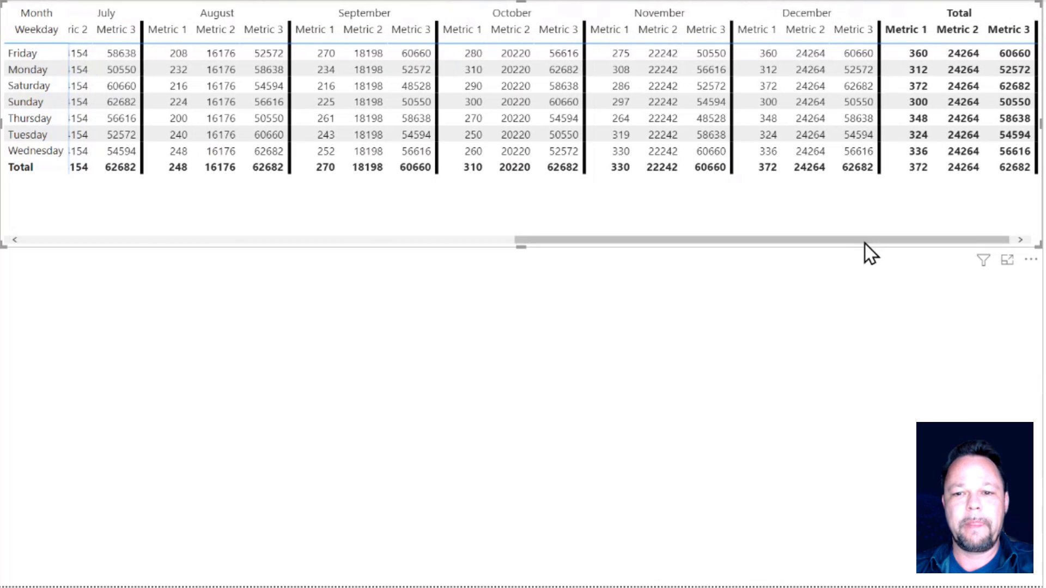
{"action": "left_click_drag", "start_coordinate": [865, 243], "coordinate": [196, 251]}
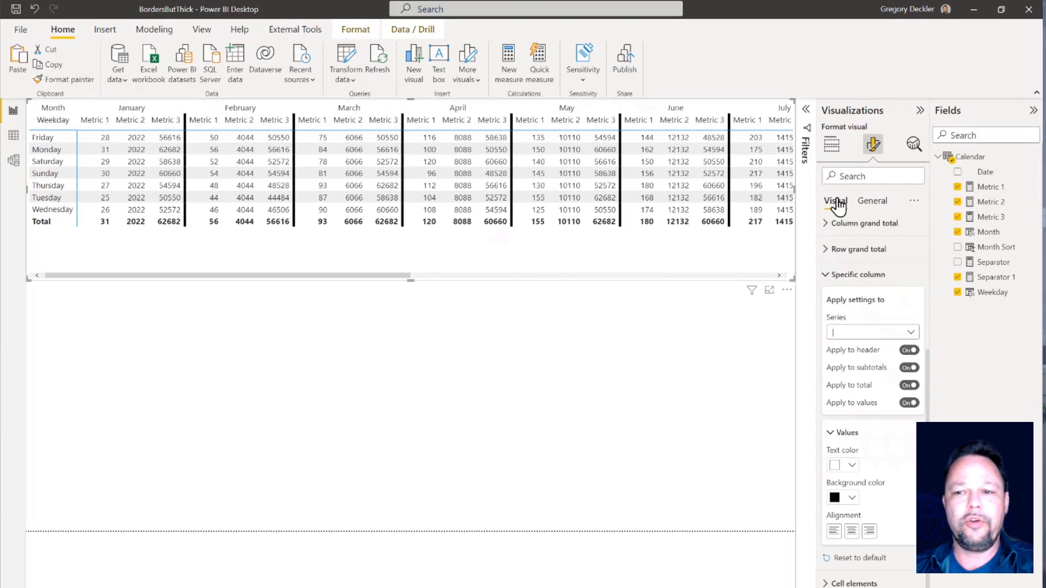
- Try black vertical gridlines on the matrix's grid, and turn them back off
{"action": "left_click", "coordinate": [827, 275]}
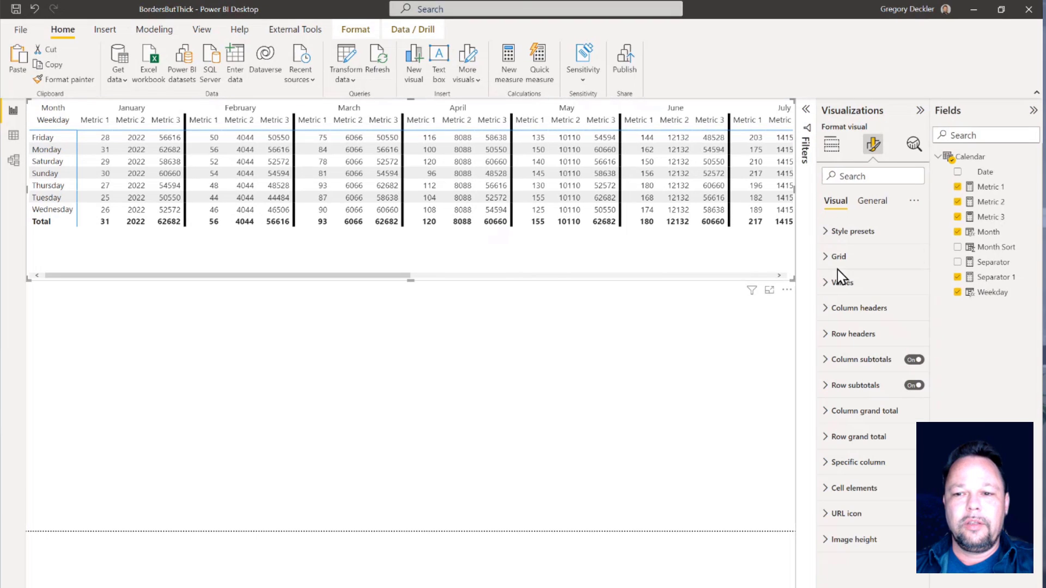
{"action": "left_click", "coordinate": [831, 259]}
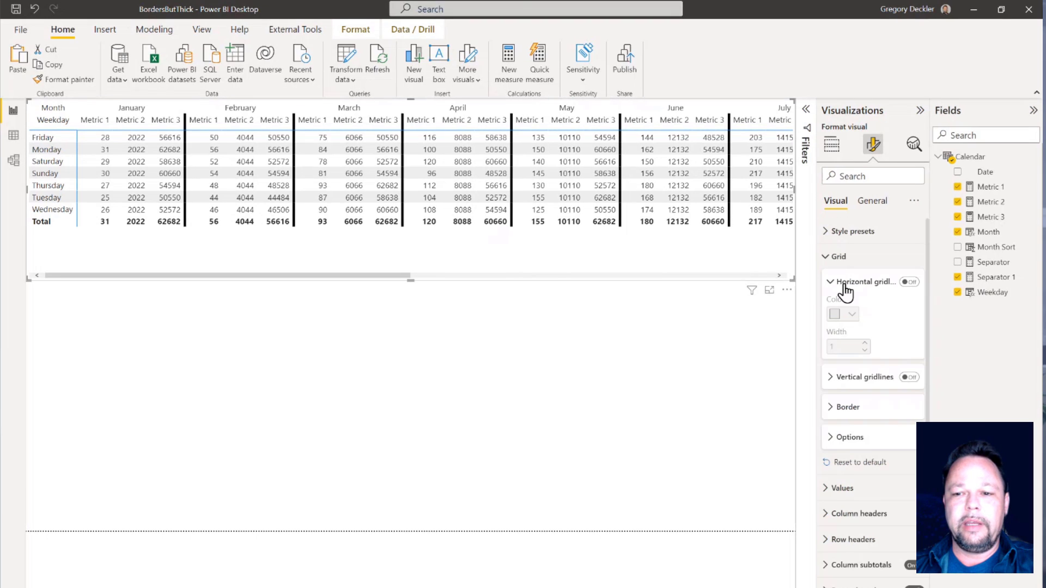
{"action": "left_click", "coordinate": [910, 378]}
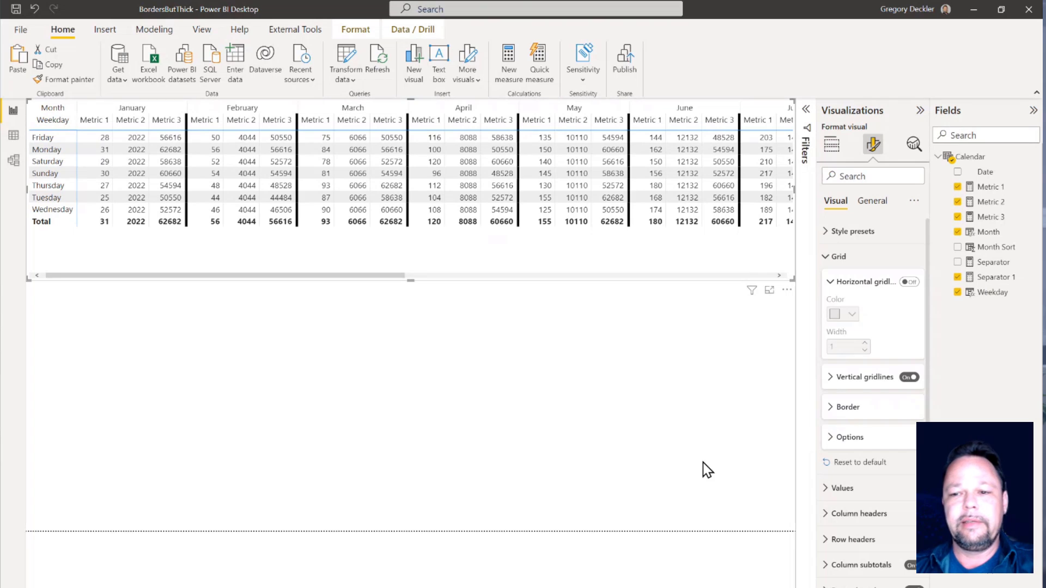
{"action": "left_click", "coordinate": [832, 378]}
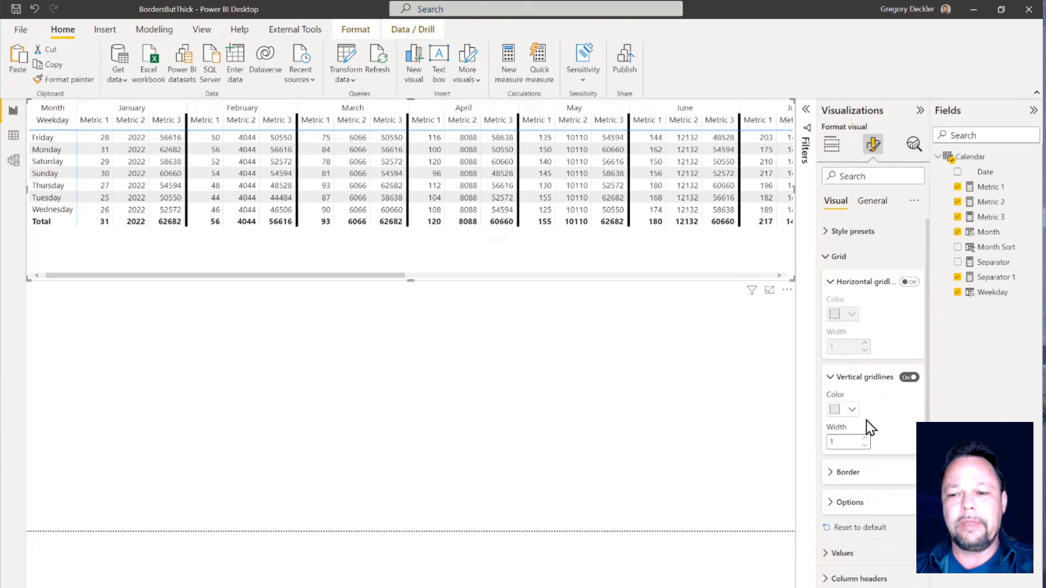
{"action": "left_click", "coordinate": [852, 410]}
{"action": "left_click", "coordinate": [861, 453]}
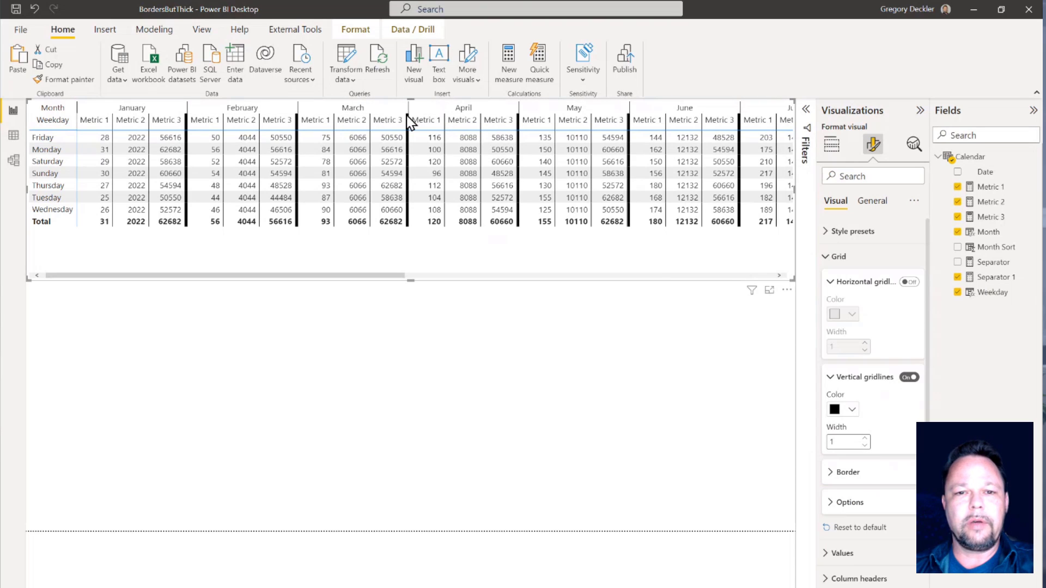
{"action": "left_click", "coordinate": [908, 377]}
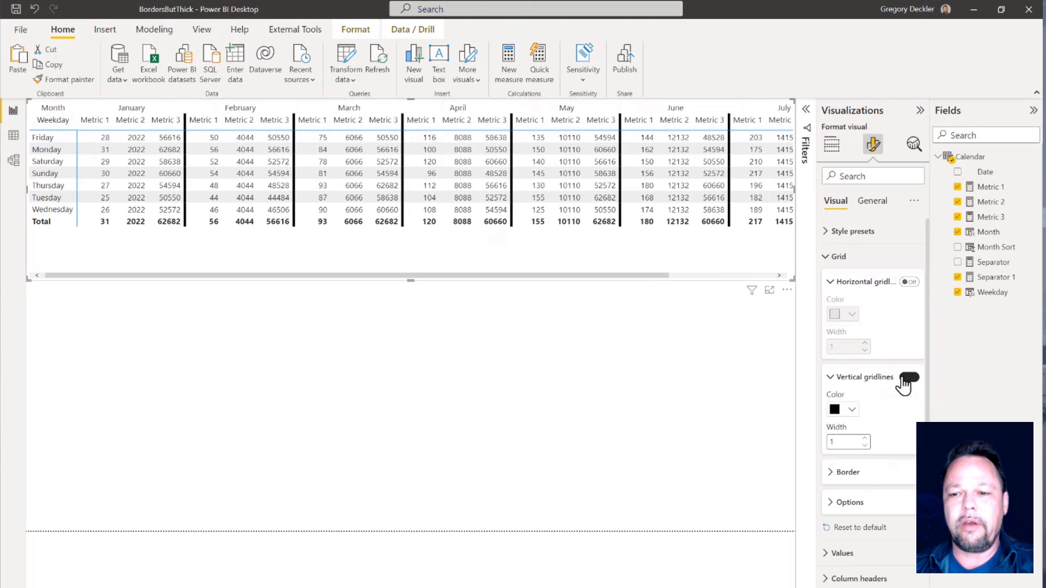